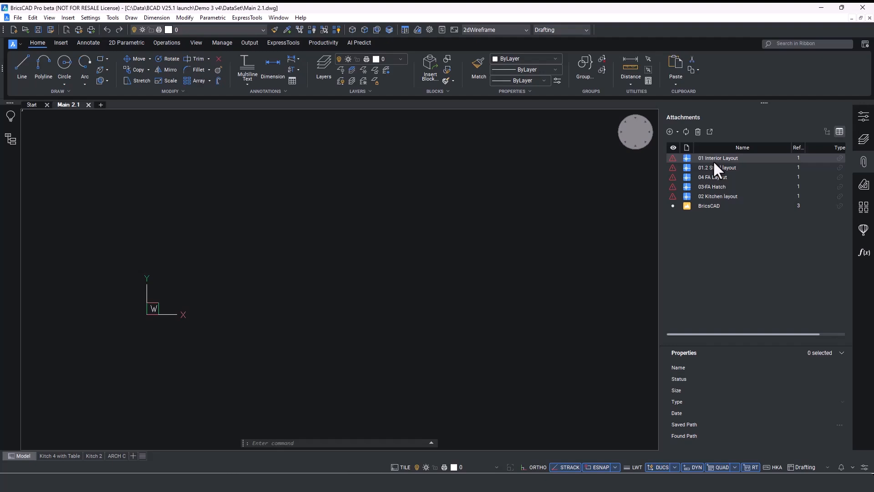
Run an extended search for the missing 01 Interior Layout and 01.2 Steel layout attachments.
{"action": "left_click", "coordinate": [713, 160]}
{"action": "left_click", "coordinate": [713, 168], "text": "ctrl"}
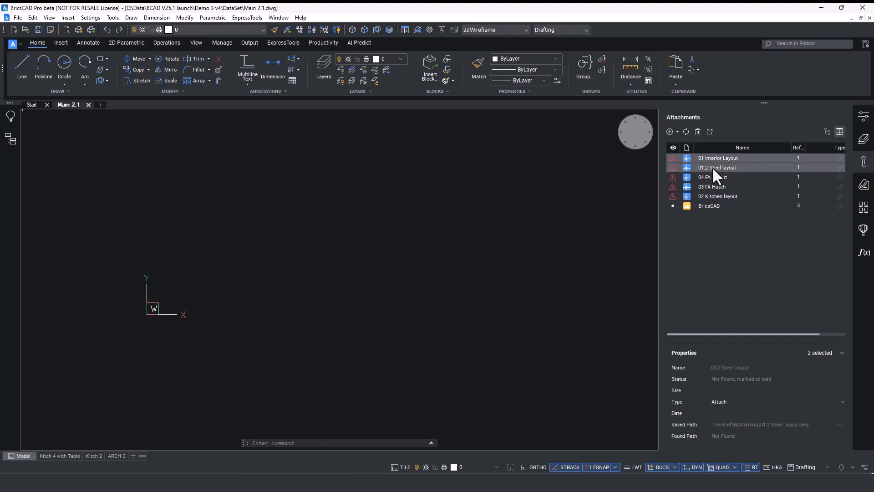
{"action": "right_click", "coordinate": [712, 169]}
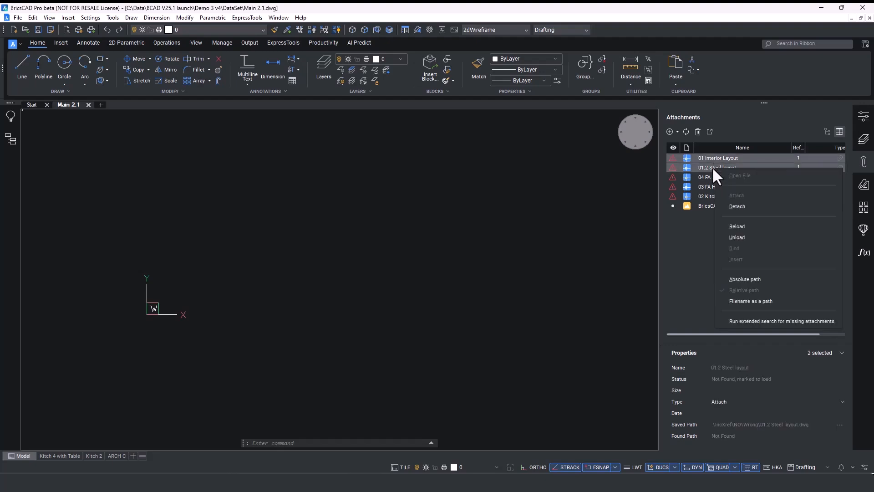
{"action": "left_click", "coordinate": [764, 320]}
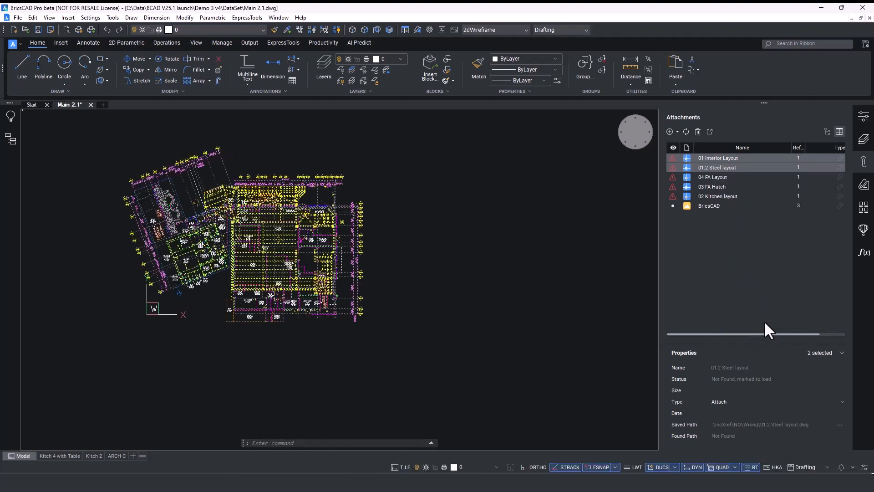
Repath the 04 FA Layout attachment to 04 FA Layout.dwg in the Xrefs folder and apply that path to the other missing attachments.
{"action": "left_click", "coordinate": [711, 176]}
{"action": "left_click", "coordinate": [839, 424]}
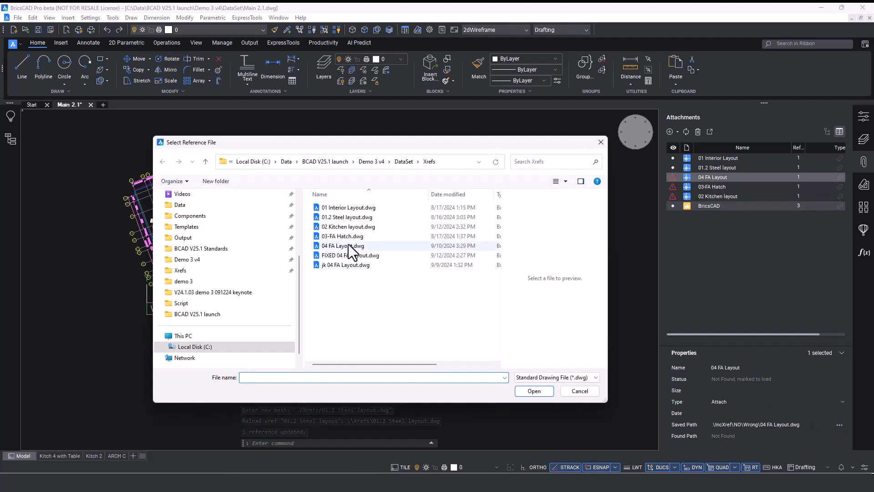
{"action": "double_click", "coordinate": [335, 244]}
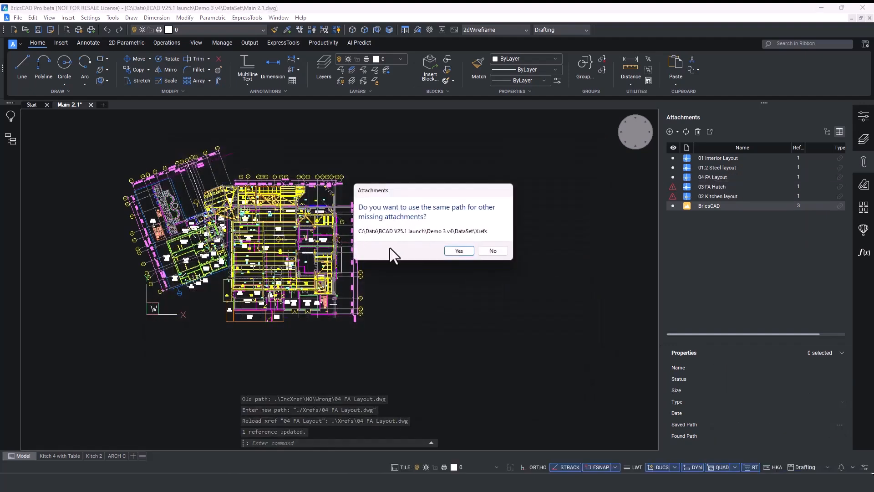
{"action": "left_click", "coordinate": [466, 249]}
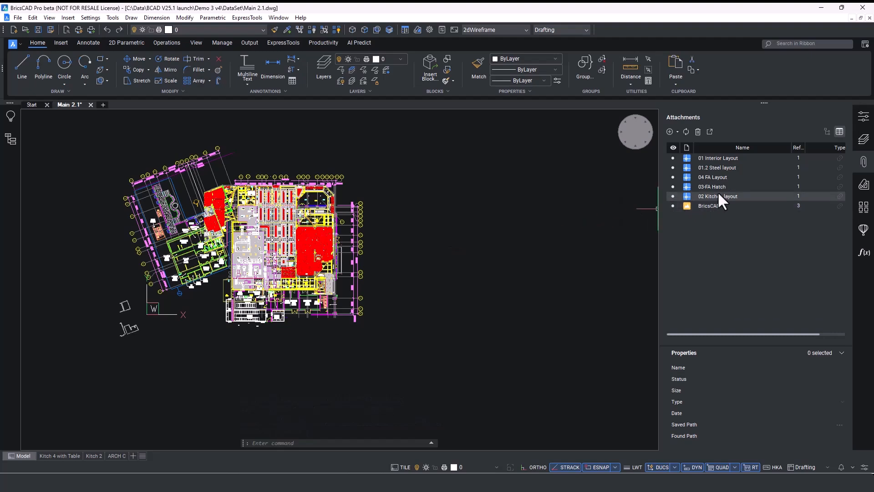
Open the attached 04 FA Layout file as its own drawing and hide the attachments list.
{"action": "left_click", "coordinate": [721, 177]}
{"action": "right_click", "coordinate": [722, 177]}
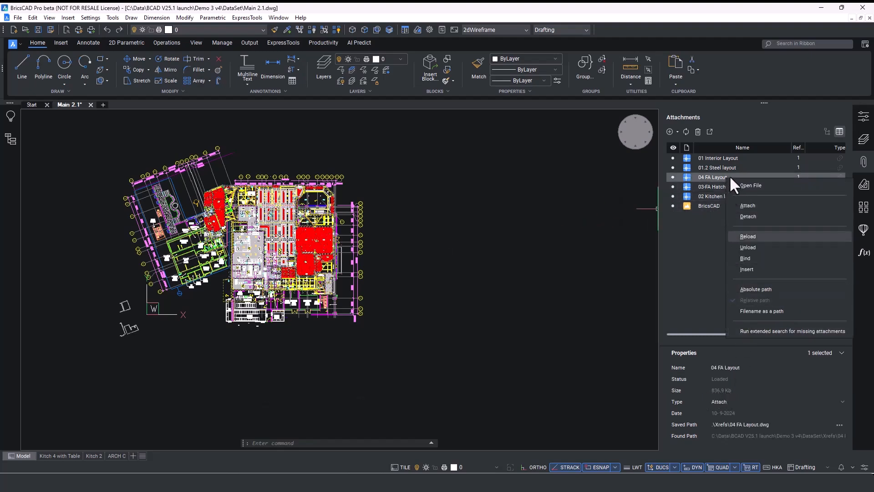
{"action": "left_click", "coordinate": [750, 185]}
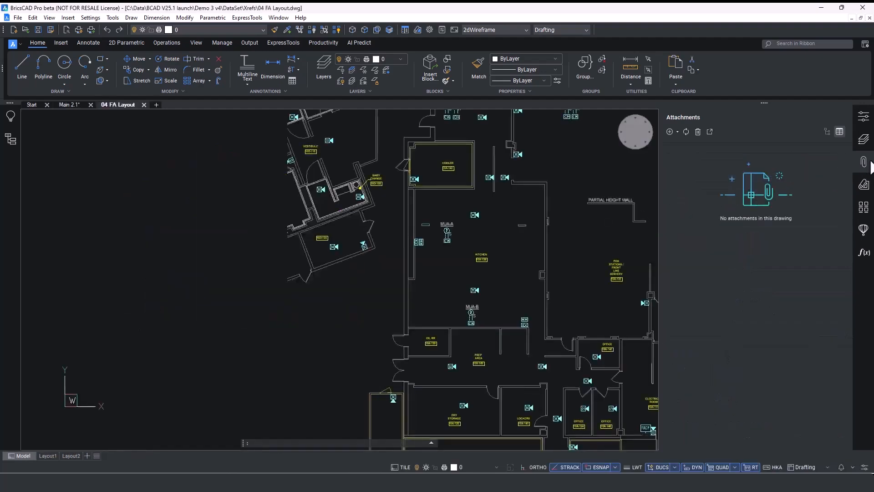
{"action": "left_click", "coordinate": [864, 161]}
Examine how the two fire alarm device symbols in room 10A-134 are built, leaving nothing selected.
{"action": "mouse_move", "coordinate": [729, 221]}
{"action": "middle_mouse_down"}
{"action": "mouse_move", "coordinate": [540, 302]}
{"action": "mouse_move", "coordinate": [475, 250]}
{"action": "middle_mouse_up"}
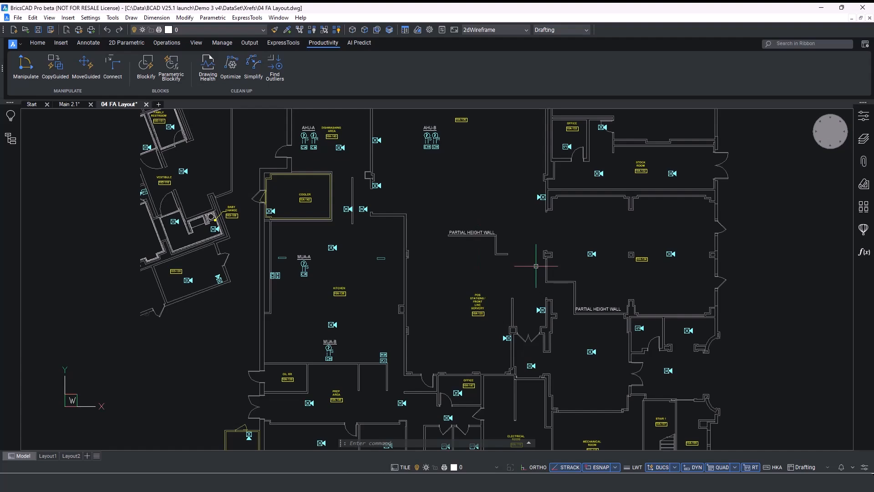
{"action": "scroll", "coordinate": [536, 266], "scroll_direction": "up", "scroll_amount": 4}
{"action": "left_click", "coordinate": [579, 256]}
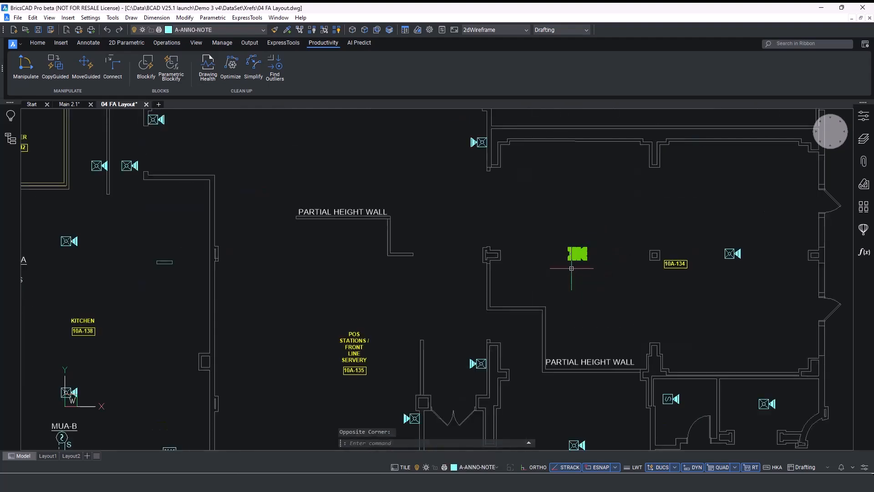
{"action": "key", "text": "Escape"}
{"action": "scroll", "coordinate": [731, 252], "scroll_direction": "up", "scroll_amount": 3}
{"action": "left_click", "coordinate": [738, 253]}
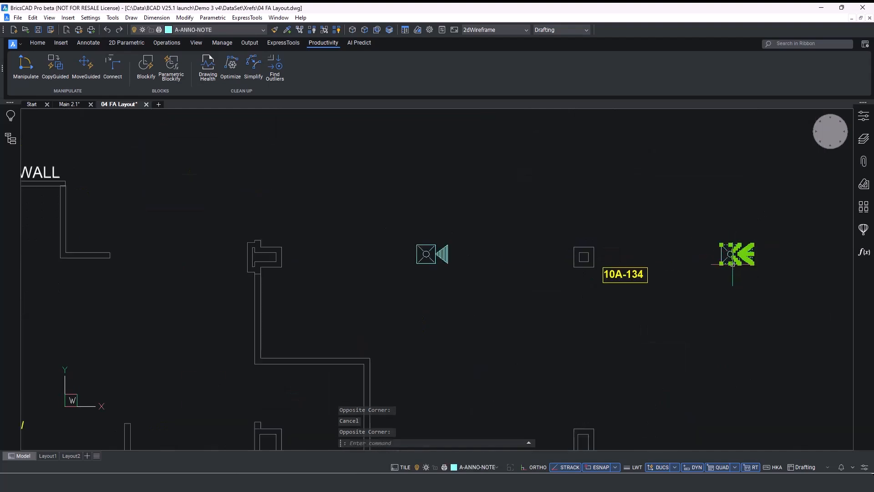
{"action": "key", "text": "Escape"}
{"action": "scroll", "coordinate": [646, 266], "scroll_direction": "down", "scroll_amount": 5}
{"action": "scroll", "coordinate": [633, 266], "scroll_direction": "down", "scroll_amount": 3}
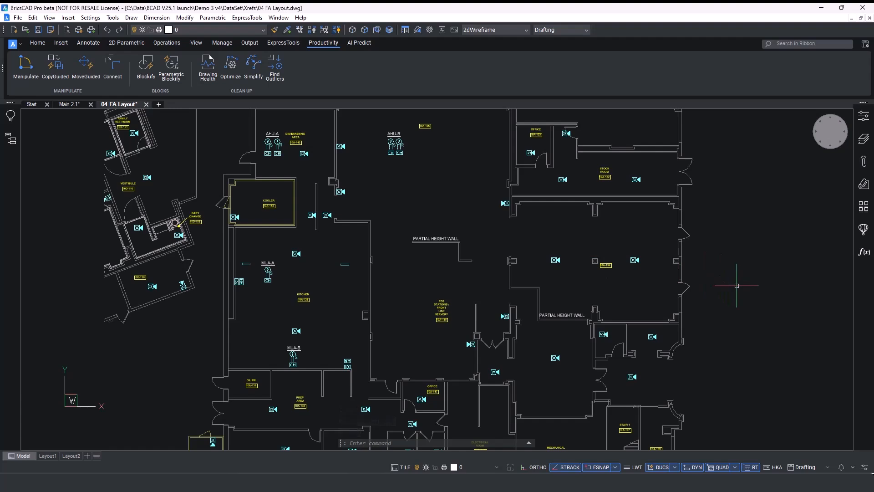
Open Drawing Health and review the tasks and description of the 2D Cleanup V25 routine.
{"action": "left_click", "coordinate": [207, 76]}
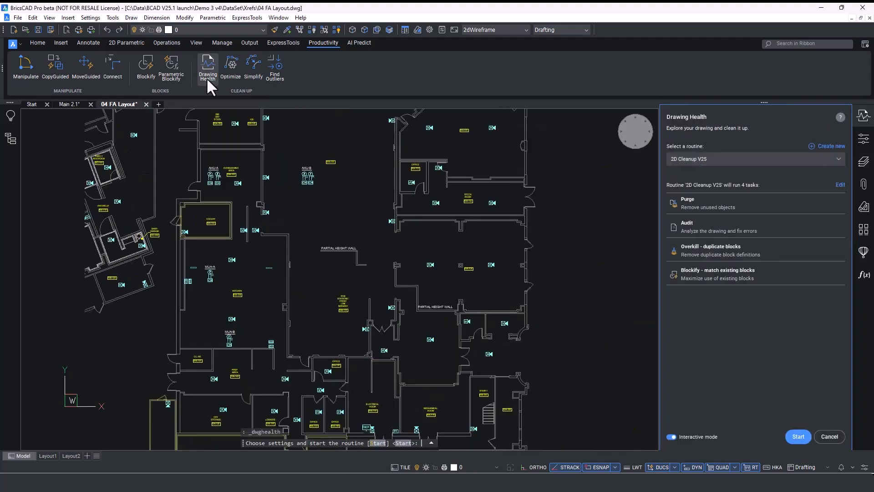
{"action": "left_click", "coordinate": [839, 184]}
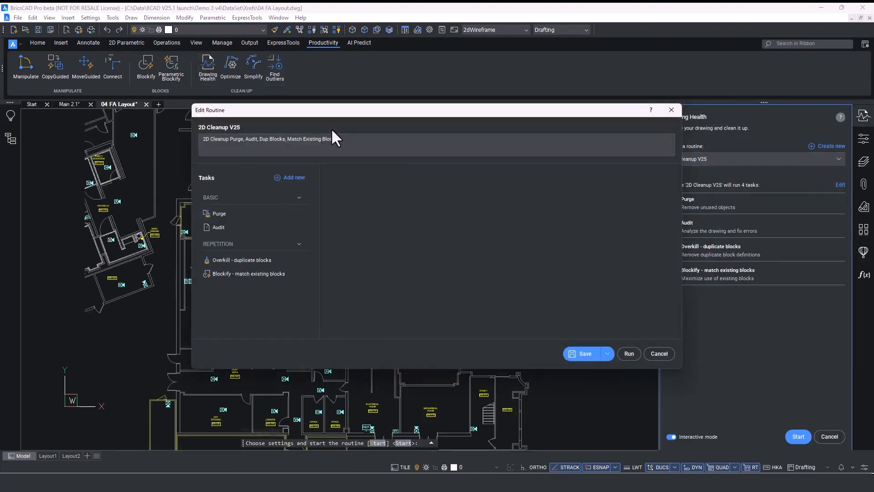
{"action": "triple_click", "coordinate": [311, 139]}
{"action": "left_click_drag", "start_coordinate": [311, 139], "coordinate": [376, 142]}
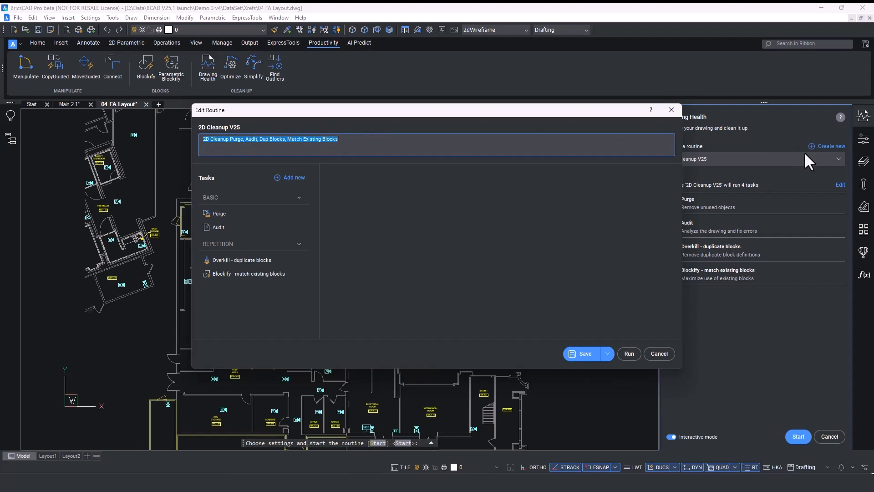
{"action": "key", "text": "Escape"}
Start the 2D Cleanup V25 routine, purging all unused items and fixing the audit errors.
{"action": "left_click", "coordinate": [798, 437]}
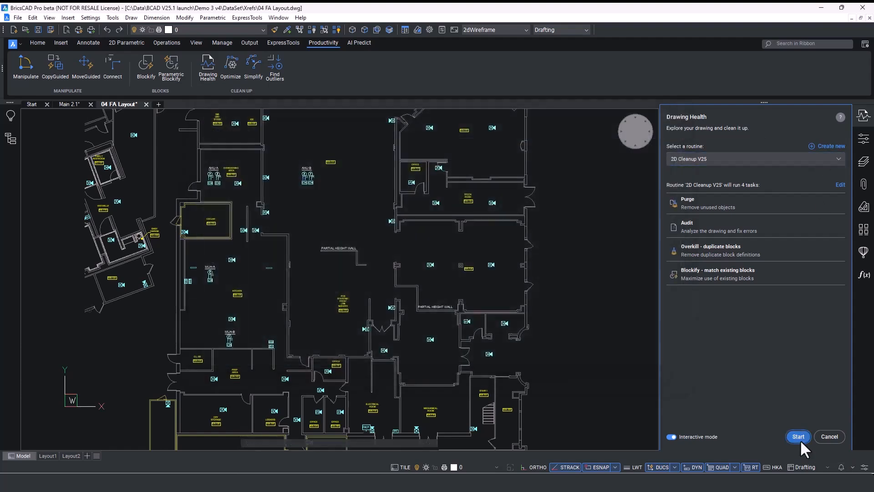
{"action": "left_click", "coordinate": [838, 192]}
{"action": "left_click", "coordinate": [837, 191]}
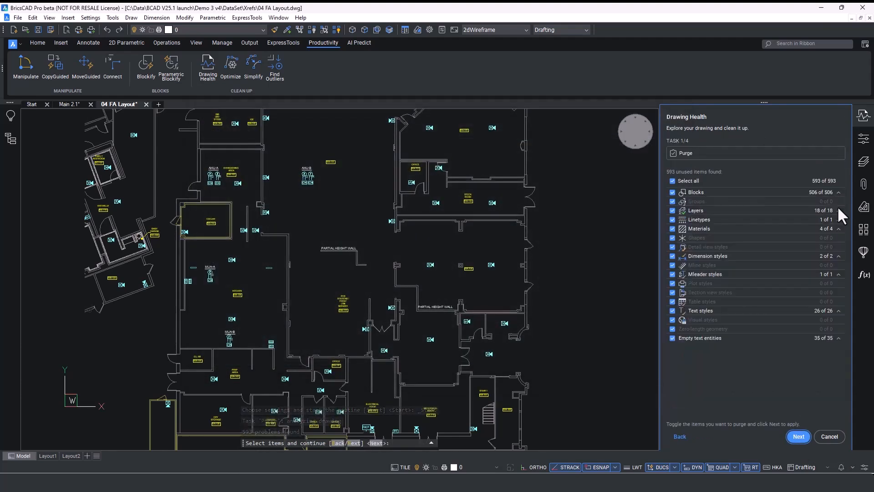
{"action": "left_click", "coordinate": [796, 438]}
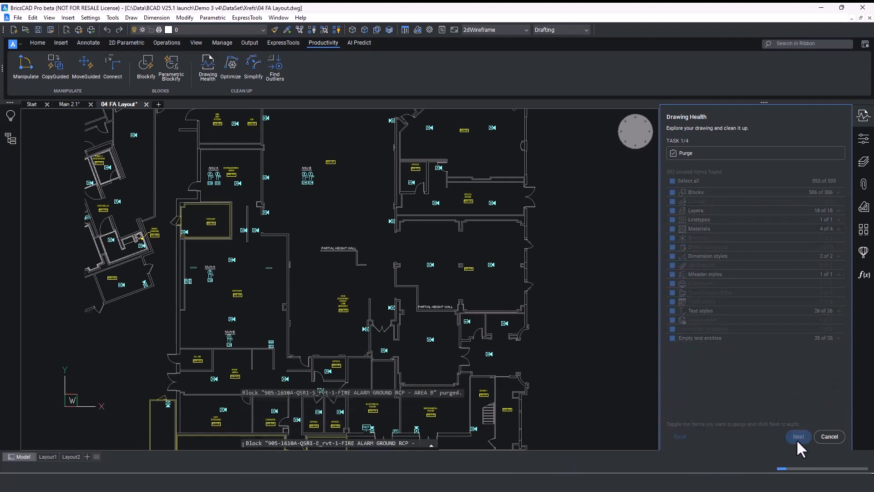
{"action": "left_click", "coordinate": [792, 437]}
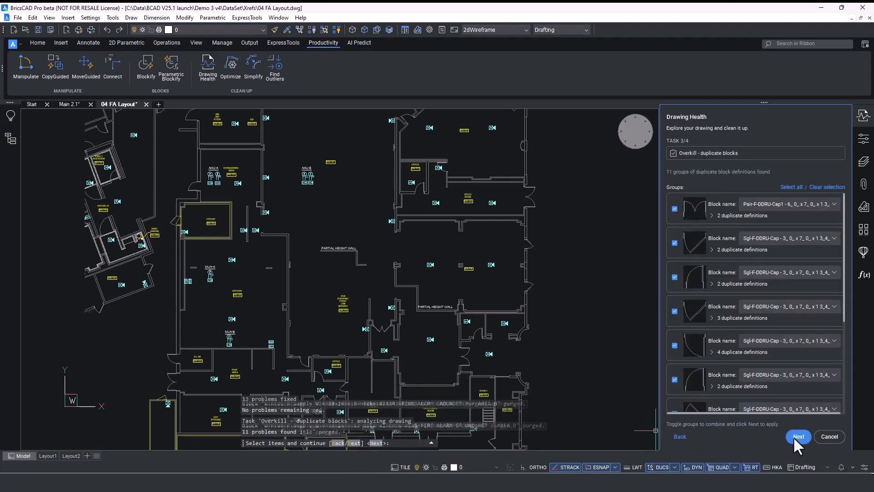
Inspect the Monitor Module duplicates and merge all groups of duplicate block definitions in the Overkill task.
{"action": "scroll", "coordinate": [721, 273], "scroll_direction": "down", "scroll_amount": 5}
{"action": "left_click", "coordinate": [712, 296]}
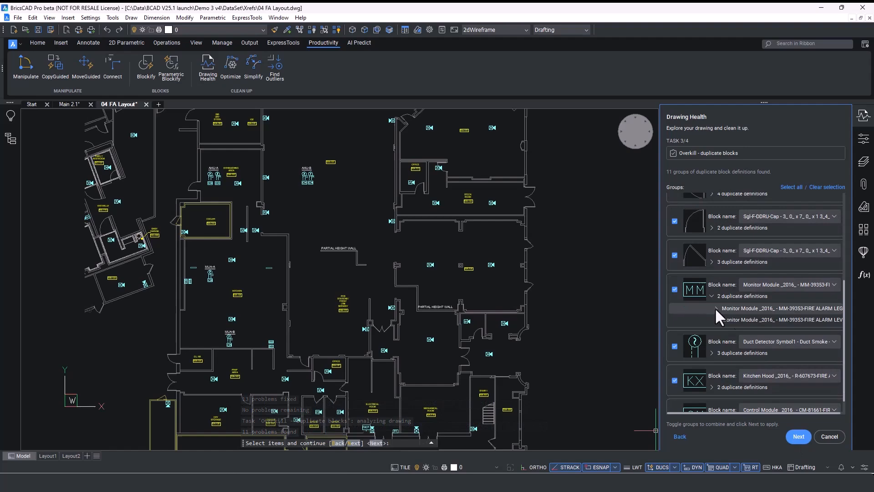
{"action": "left_click", "coordinate": [745, 308]}
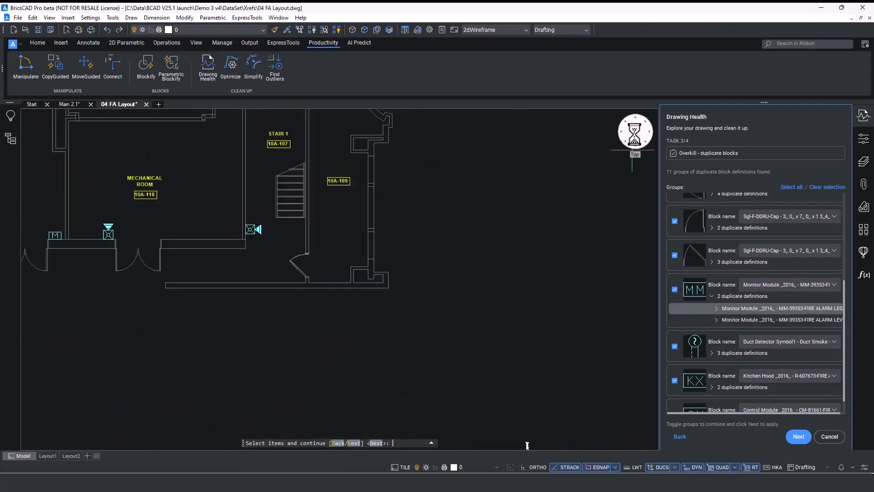
{"action": "left_click", "coordinate": [770, 285]}
{"action": "left_click", "coordinate": [760, 312]}
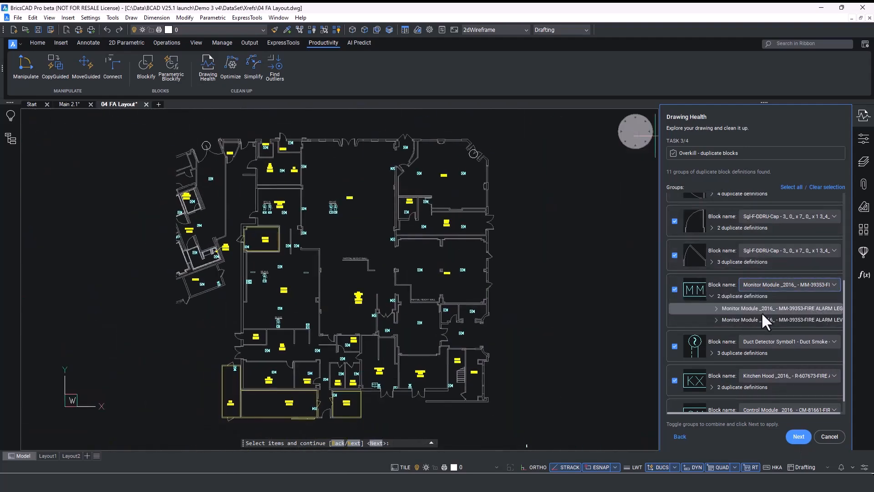
{"action": "scroll", "coordinate": [765, 373], "scroll_direction": "down", "scroll_amount": 1}
{"action": "left_click", "coordinate": [798, 435]}
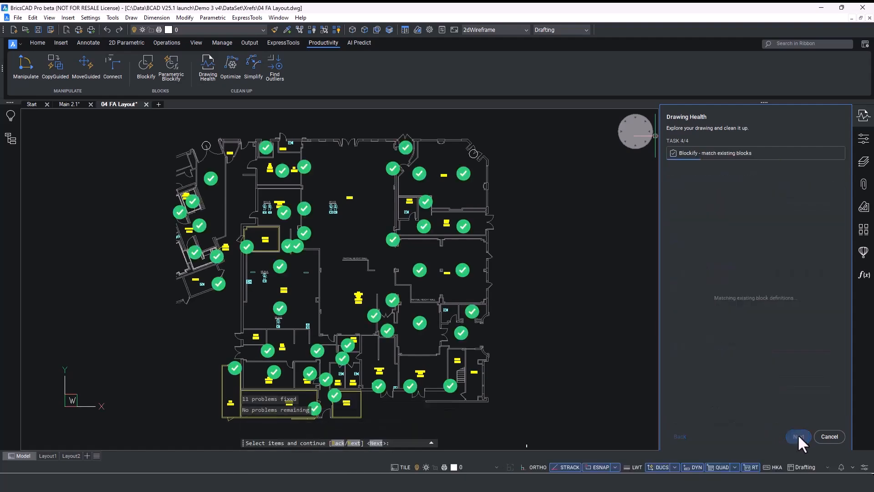
Inspect individual Blockify matches, replace all of them with references to the existing block, and close the cleanup report.
{"action": "left_click", "coordinate": [672, 211]}
{"action": "left_click", "coordinate": [837, 246]}
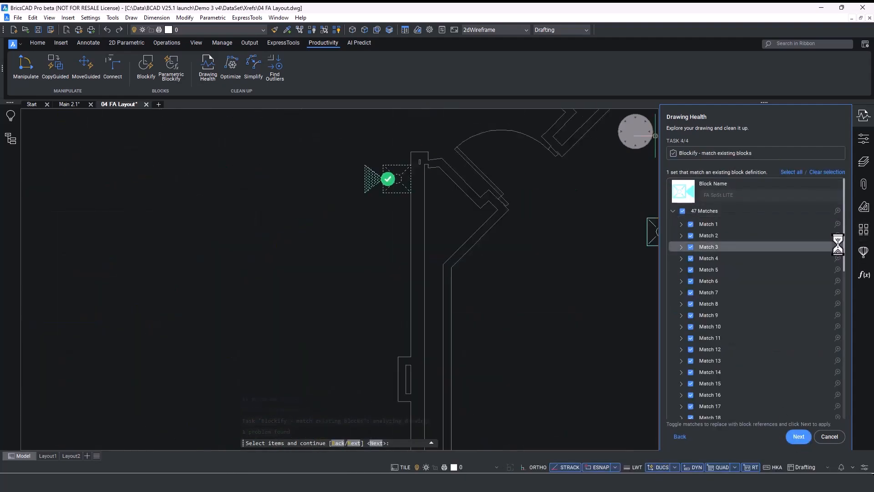
{"action": "left_click", "coordinate": [837, 303]}
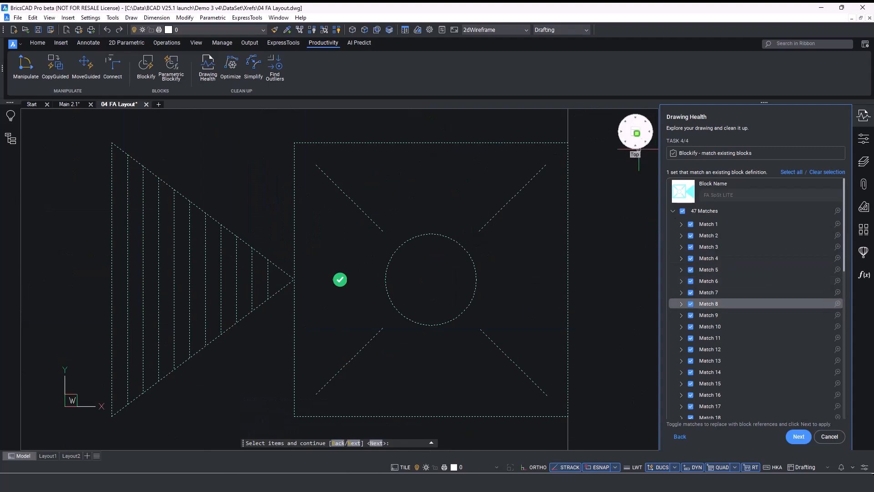
{"action": "left_click", "coordinate": [635, 131]}
{"action": "left_click", "coordinate": [690, 280]}
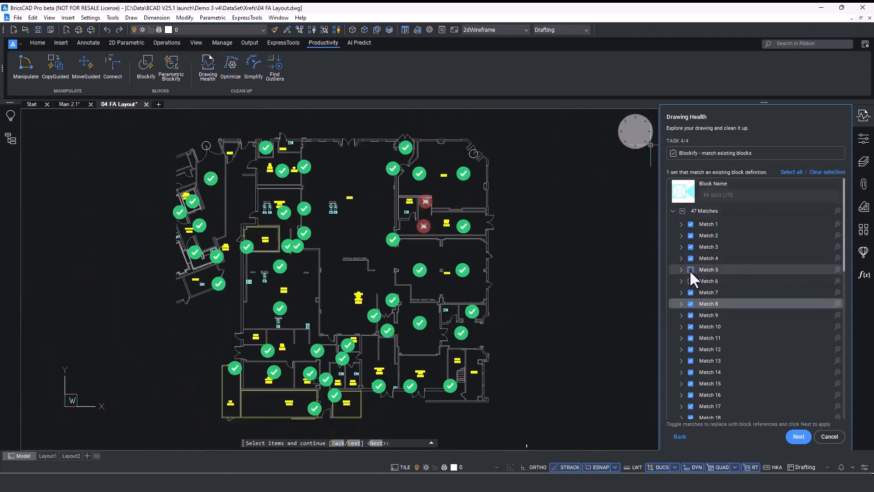
{"action": "left_click", "coordinate": [690, 281]}
{"action": "left_click", "coordinate": [795, 437]}
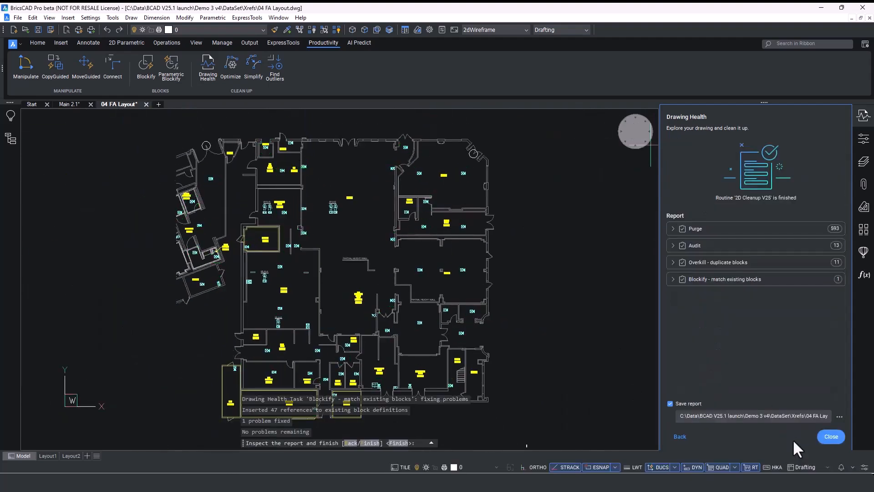
{"action": "left_click", "coordinate": [827, 436]}
Compare the file sizes of 04 FA Layout.dwg and FIXED 04 FA Layout.dwg in the Xrefs folder and close File Explorer.
{"action": "left_click", "coordinate": [312, 301], "text": "ctrl"}
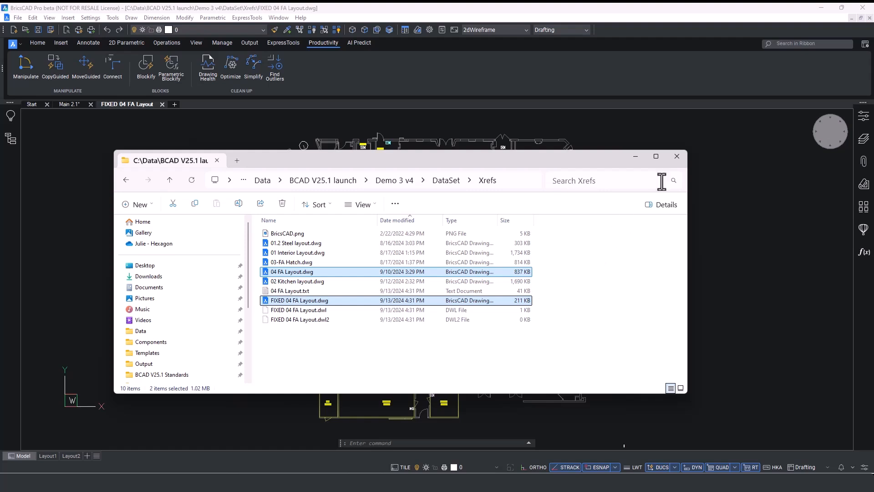
{"action": "left_click", "coordinate": [677, 156]}
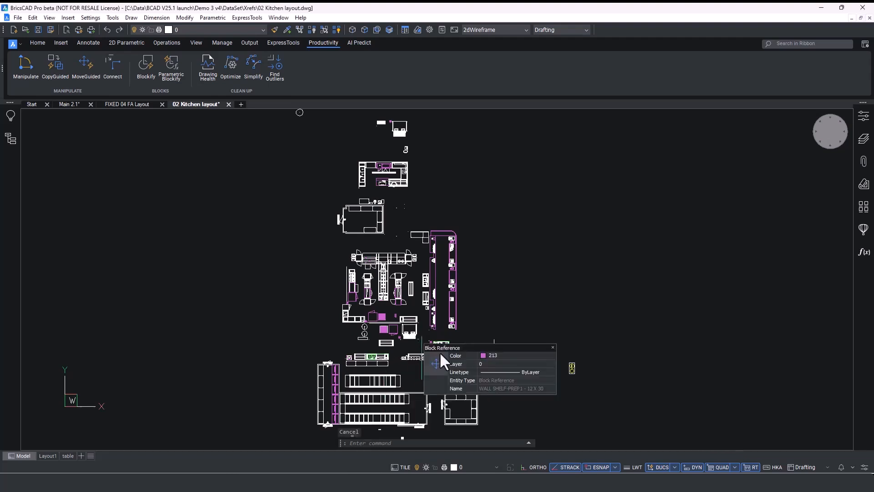
Restore the saved view kitch4 in the 02 Kitchen layout drawing.
{"action": "right_click", "coordinate": [831, 133]}
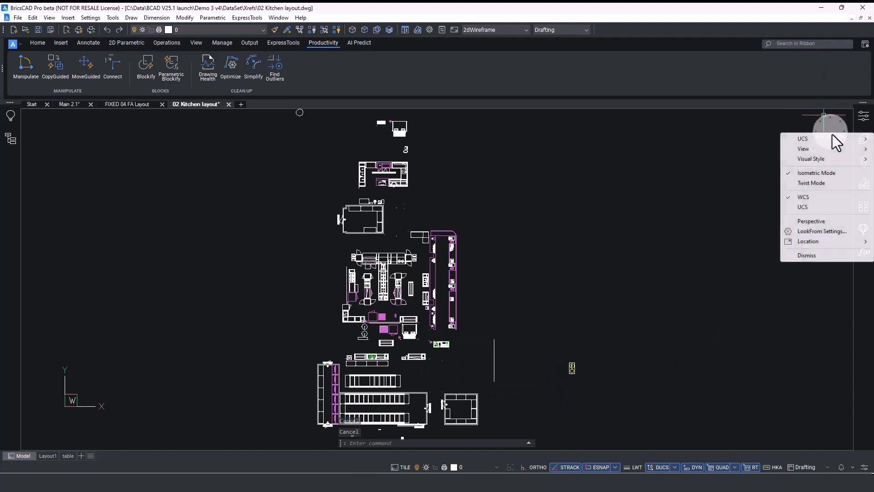
{"action": "mouse_move", "coordinate": [825, 147]}
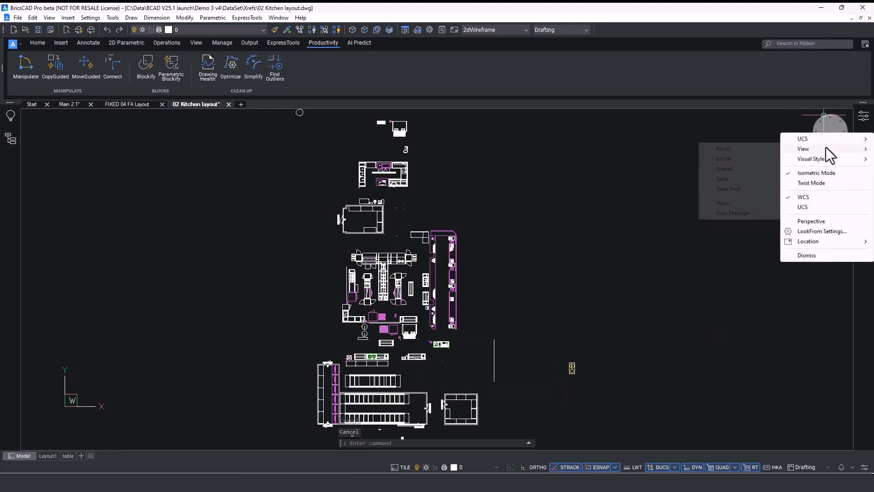
{"action": "left_click", "coordinate": [731, 157]}
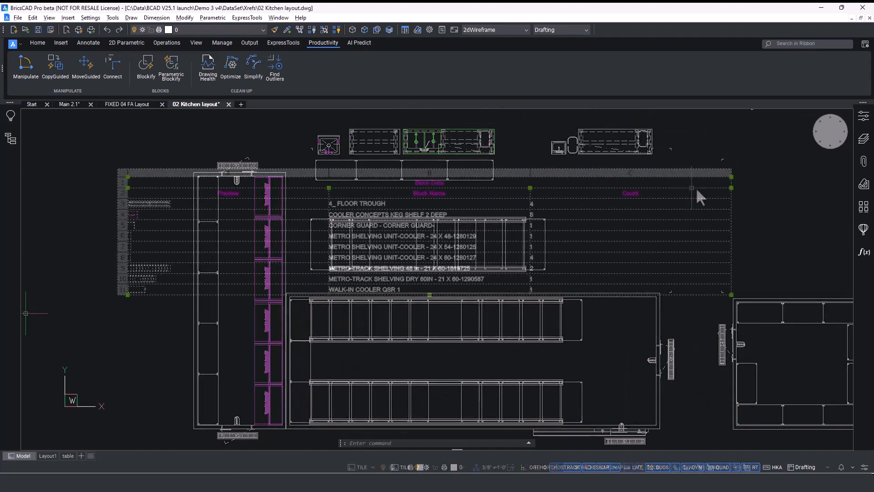
Narrow the Block Name and Count columns of the Block Data table and insert two empty columns after Count.
{"action": "left_click", "coordinate": [732, 187]}
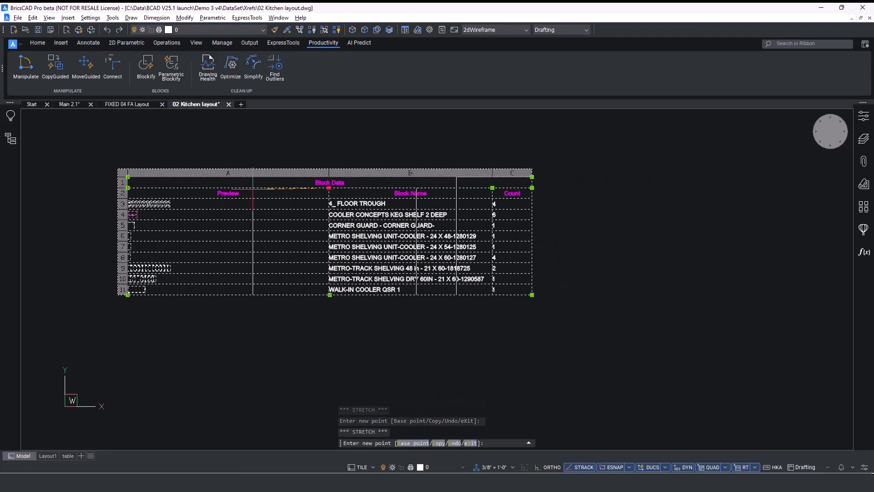
{"action": "scroll", "coordinate": [440, 191], "scroll_direction": "up", "scroll_amount": 3}
{"action": "key", "text": "Escape"}
{"action": "left_click", "coordinate": [441, 177]}
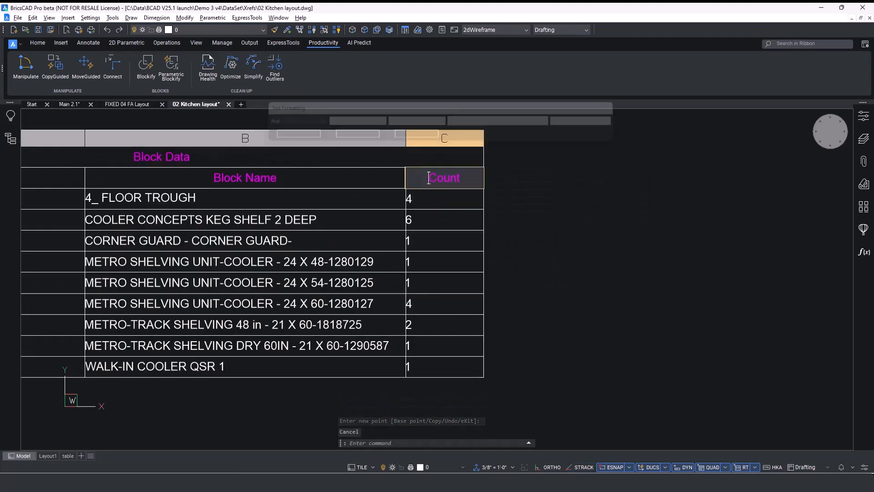
{"action": "left_click", "coordinate": [79, 132]}
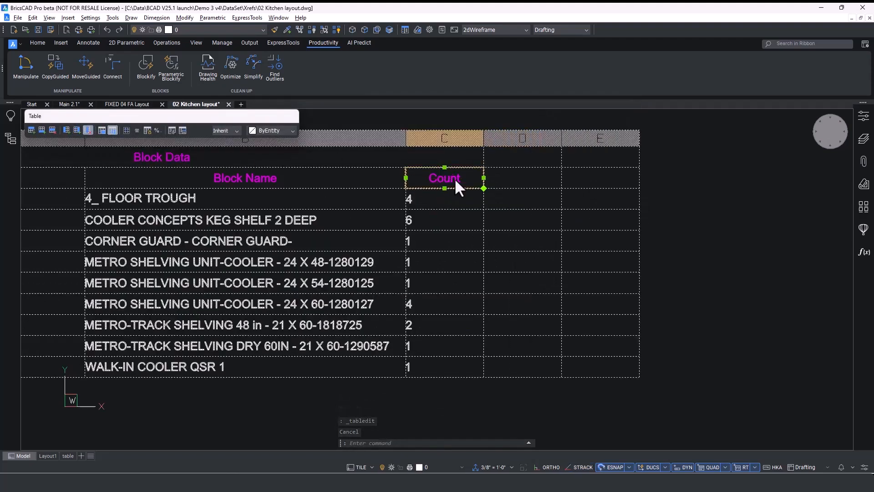
Add the headers Price and Subtotal to the two empty columns after Count in the Block Data table.
{"action": "double_click", "coordinate": [537, 179]}
{"action": "type", "text": "Price"}
{"action": "key", "text": "Tab"}
{"action": "type", "text": "Subtotal"}
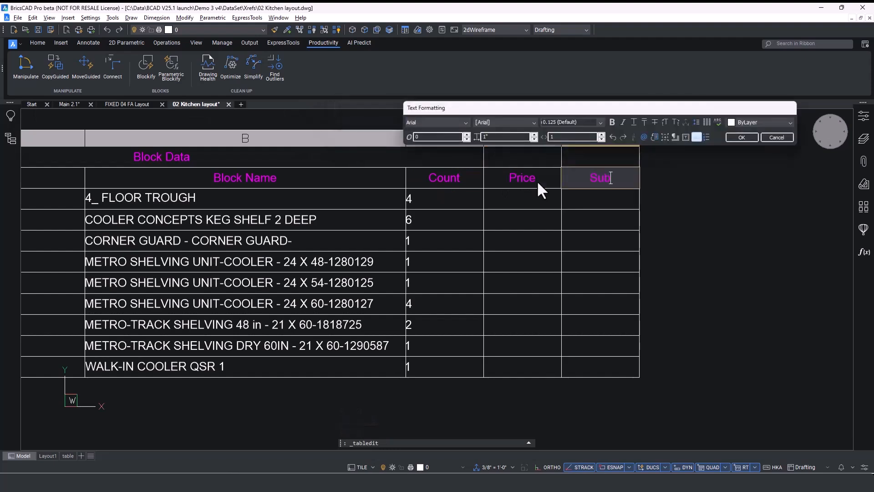
{"action": "key", "text": "Return"}
Enter the prices 3395, 1033 and 225 for the floor trough, keg shelf and corner guard rows.
{"action": "left_click", "coordinate": [525, 202]}
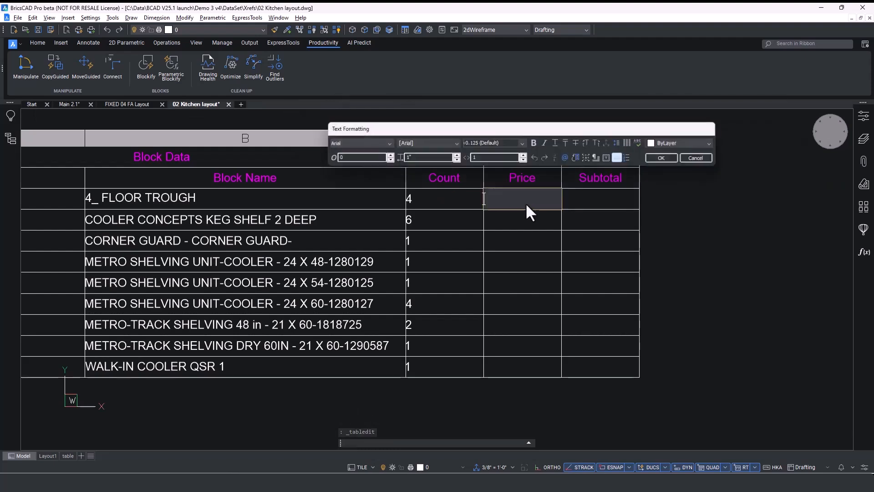
{"action": "type", "text": "3395"}
{"action": "key", "text": "Return"}
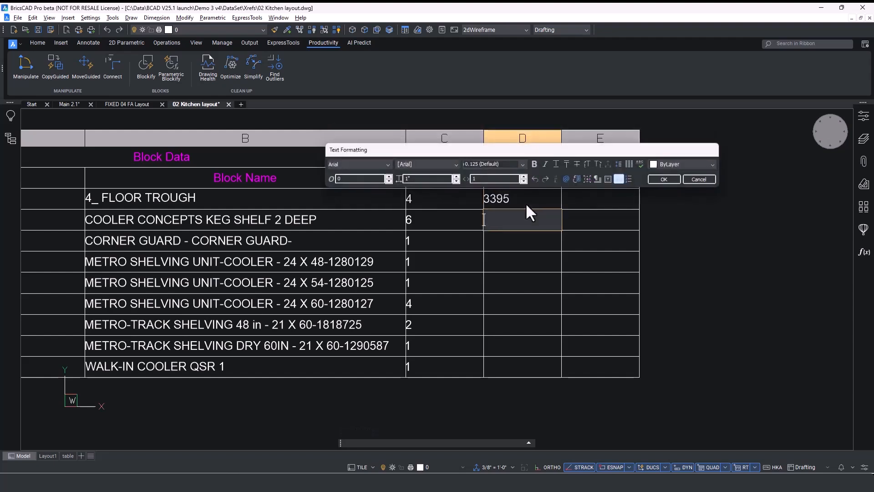
{"action": "type", "text": "1033"}
{"action": "key", "text": "Return"}
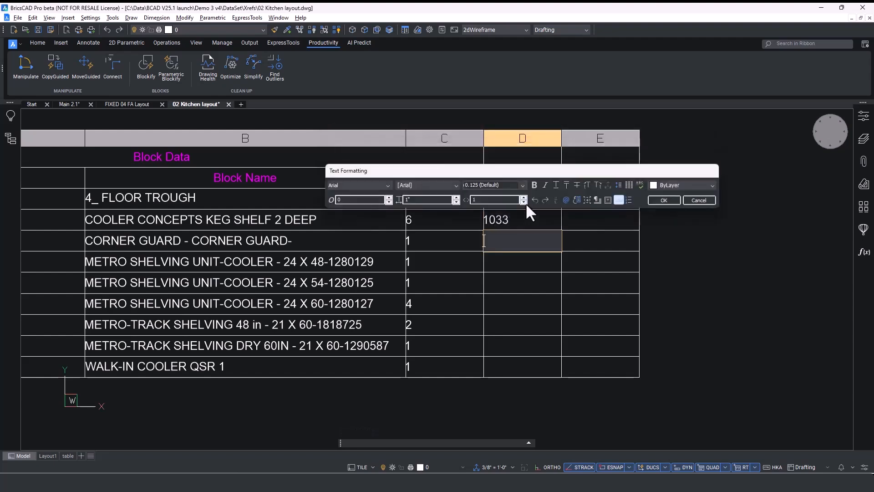
{"action": "type", "text": "225"}
{"action": "key", "text": "Return"}
{"action": "key", "text": "Escape"}
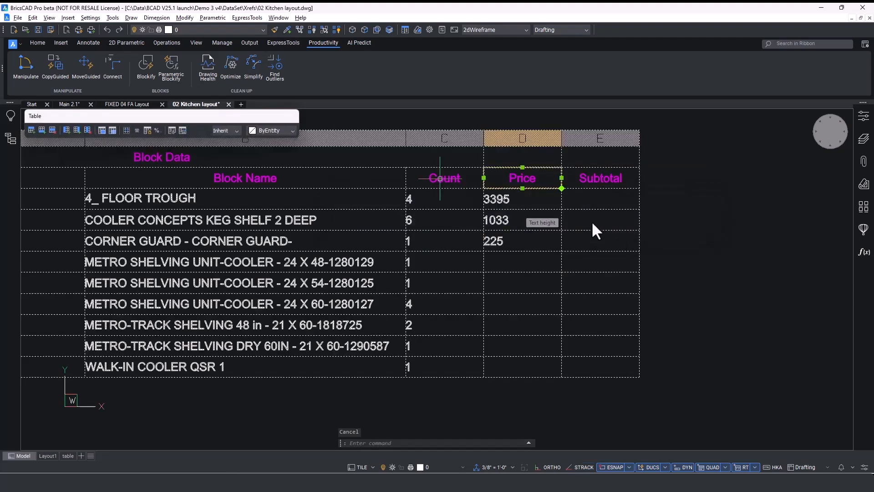
Enter the formula =C3*D3 in the floor trough row's Subtotal cell to multiply its count by its price.
{"action": "middle_click_drag", "start_coordinate": [577, 222], "coordinate": [644, 278]}
{"action": "scroll", "coordinate": [660, 264], "scroll_direction": "down", "scroll_amount": 2}
{"action": "key", "text": "Escape"}
{"action": "double_click", "coordinate": [675, 259]}
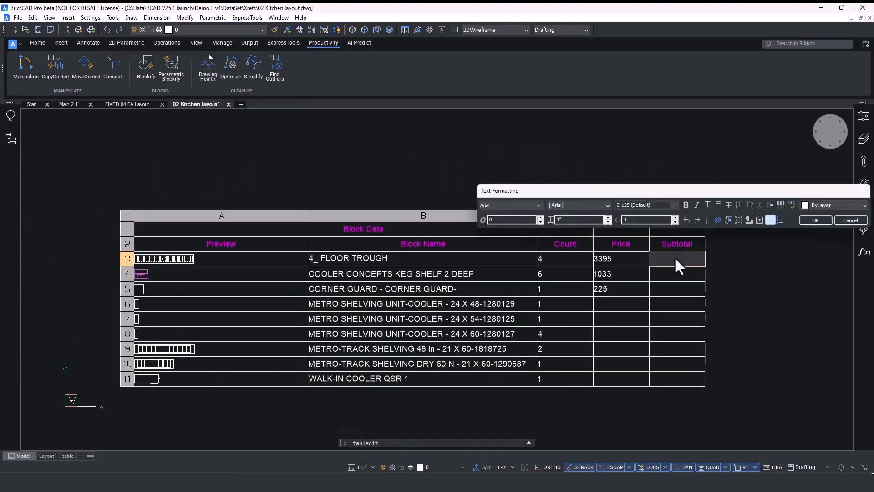
{"action": "left_click_drag", "start_coordinate": [800, 191], "coordinate": [659, 157]}
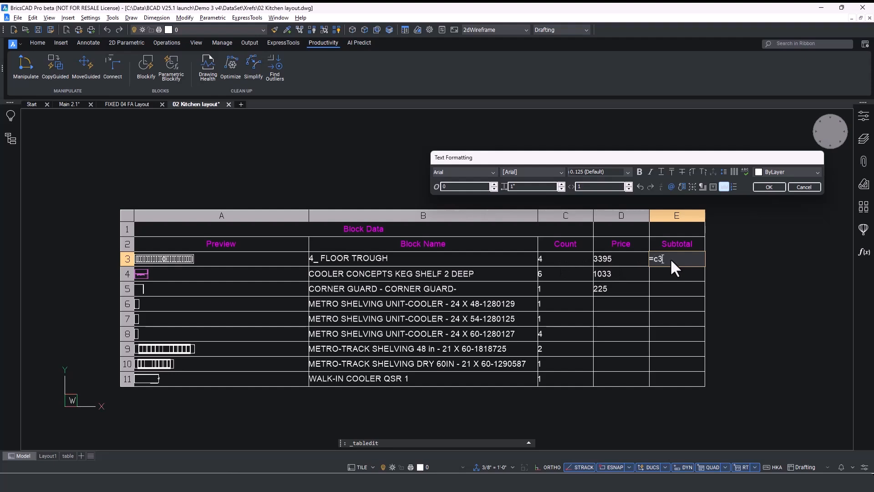
{"action": "left_click", "coordinate": [761, 222]}
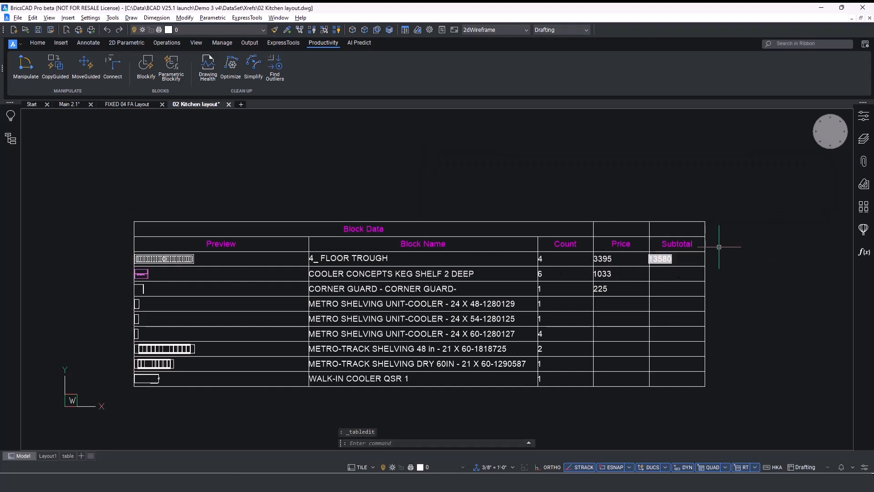
Extend the Subtotal formula down to the corner guard row with Fill Series and check the formula in that last cell.
{"action": "left_click", "coordinate": [676, 262]}
{"action": "left_click", "coordinate": [705, 265]}
{"action": "right_click", "coordinate": [707, 267]}
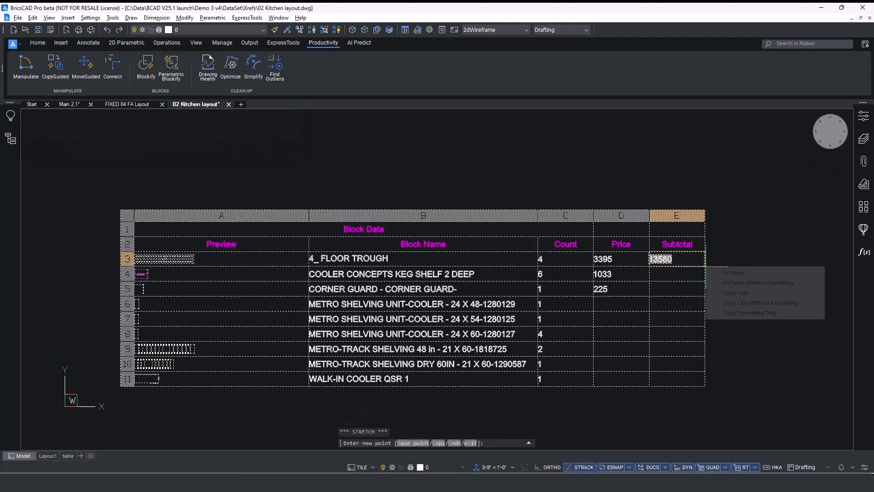
{"action": "left_click", "coordinate": [730, 273]}
{"action": "left_click", "coordinate": [677, 290]}
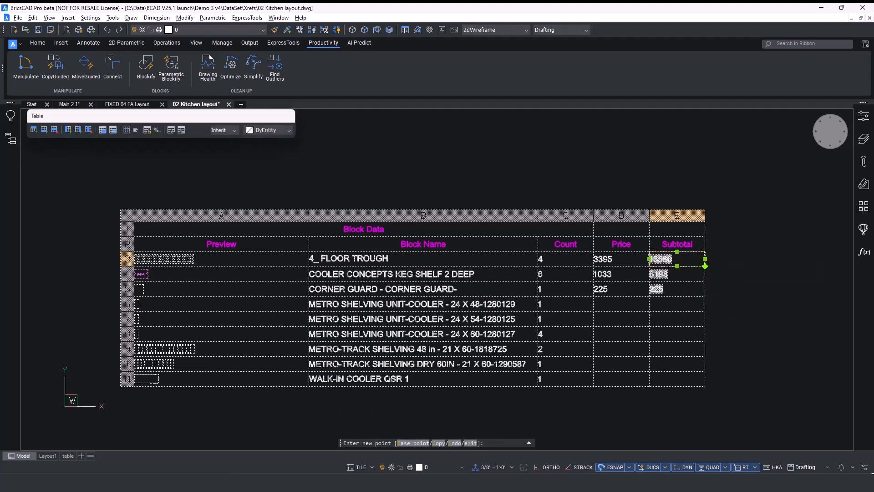
{"action": "key", "text": "Escape"}
{"action": "double_click", "coordinate": [677, 289]}
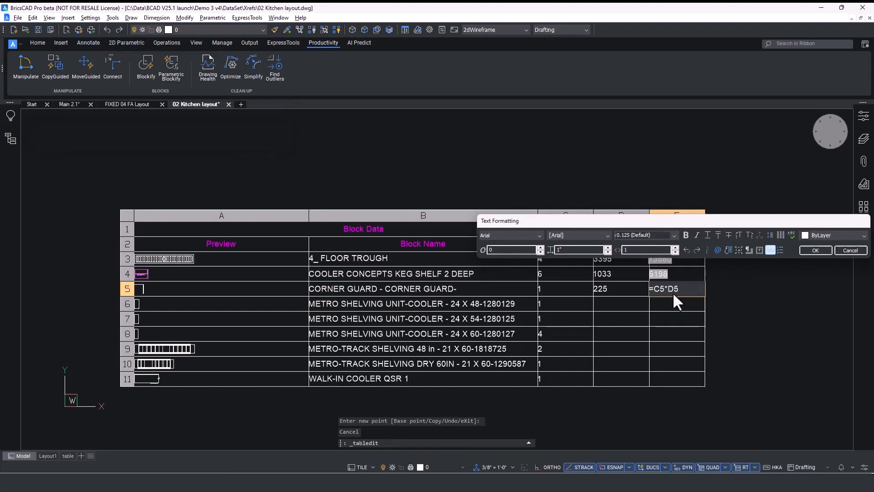
{"action": "left_click", "coordinate": [771, 370]}
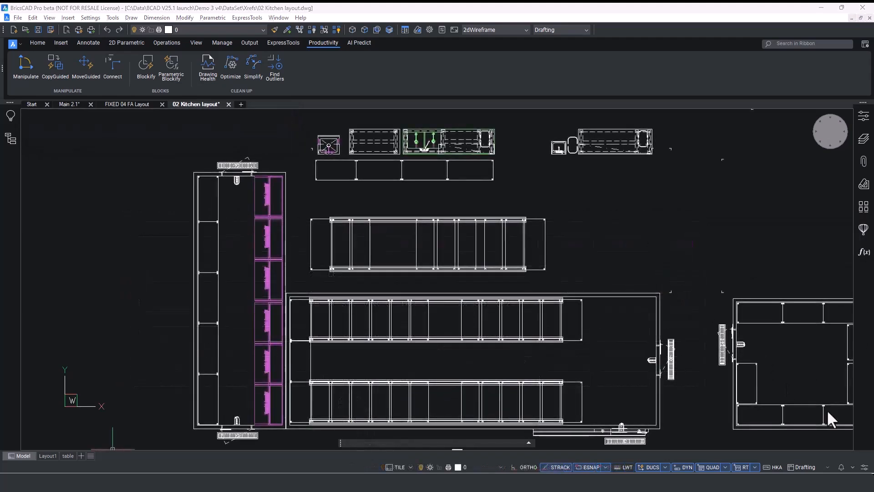
Show the Annotation Scale and Viewport Standard Scale fields on the status bar, and try the annotation scale setting without changing it.
{"action": "left_click", "coordinate": [865, 467]}
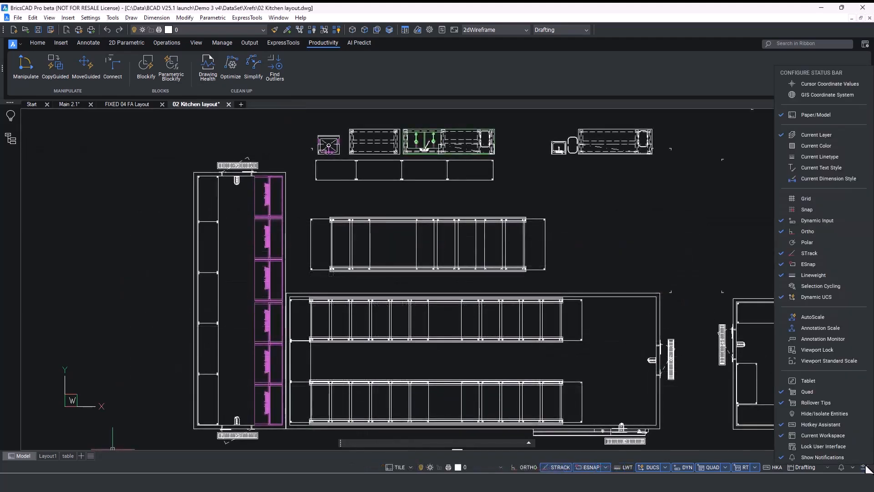
{"action": "left_click", "coordinate": [818, 359]}
{"action": "left_click", "coordinate": [804, 328]}
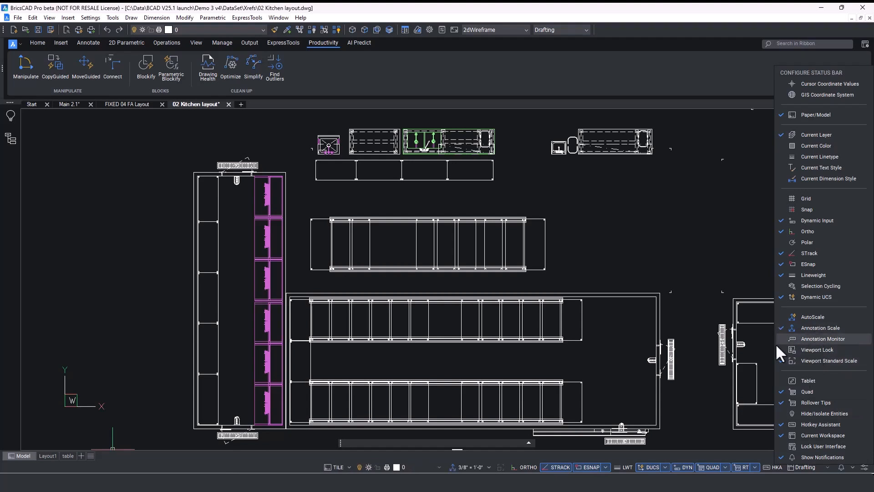
{"action": "left_click", "coordinate": [458, 469]}
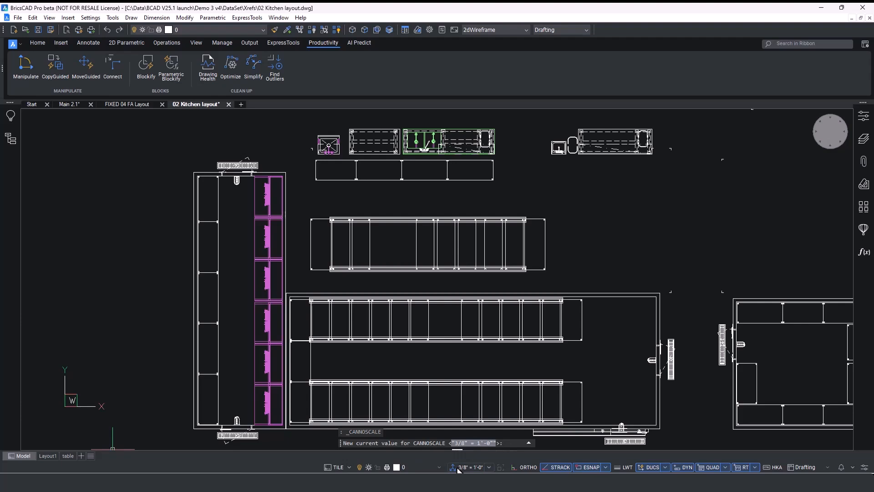
{"action": "key", "text": "Escape"}
Restore the saved view Kitch2, then return to the saved view kitch4, to compare their annotation scales.
{"action": "right_click", "coordinate": [826, 132]}
{"action": "mouse_move", "coordinate": [775, 152]}
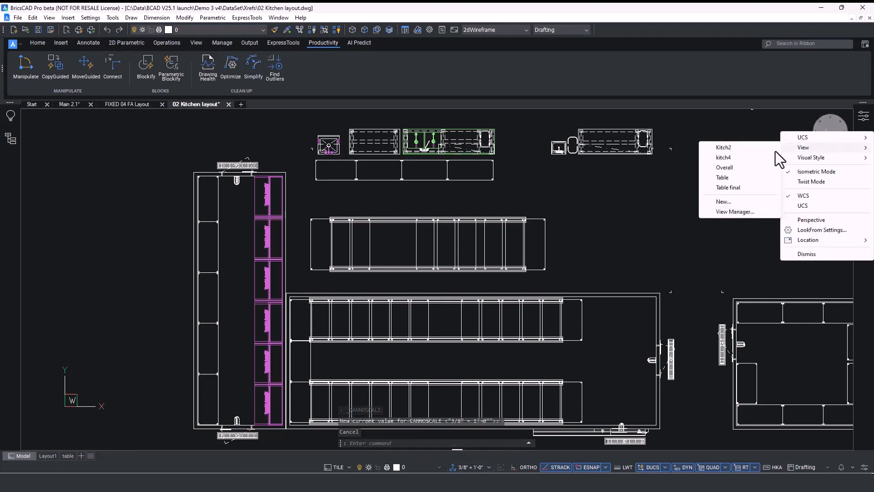
{"action": "left_click", "coordinate": [727, 147]}
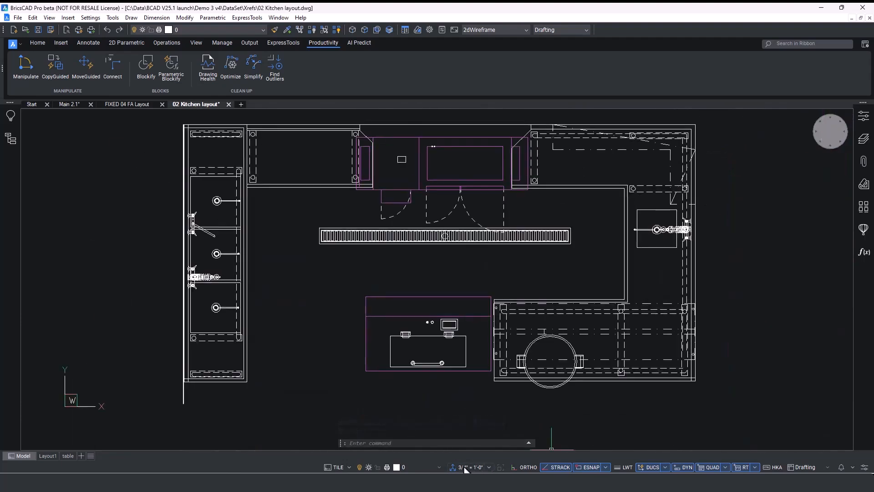
{"action": "right_click", "coordinate": [831, 132]}
{"action": "mouse_move", "coordinate": [829, 143]}
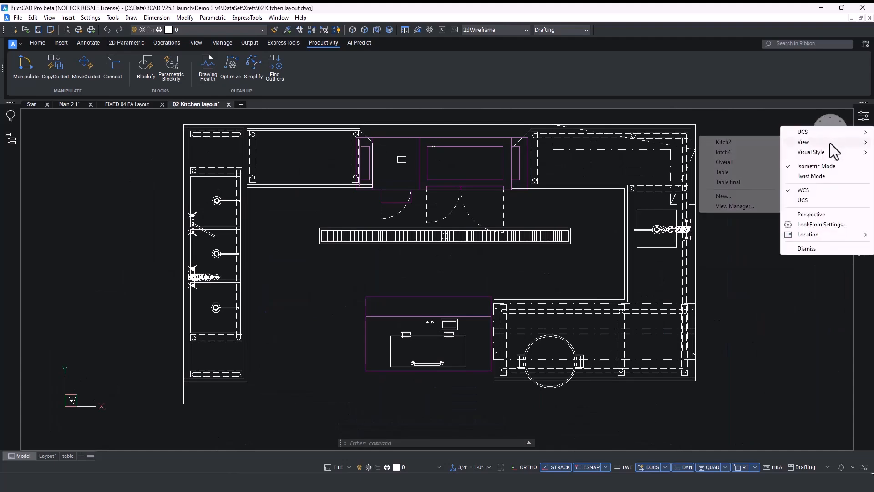
{"action": "left_click", "coordinate": [730, 162]}
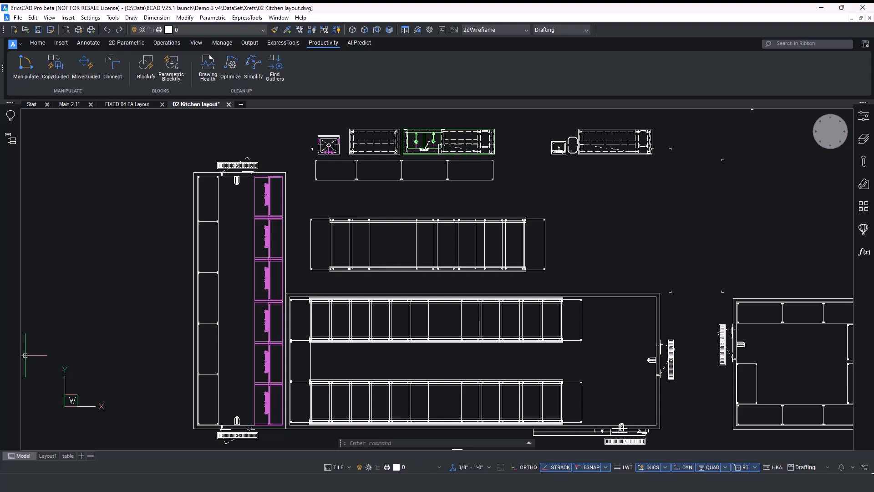
In the Main 2.1 drawing, try the kitchen viewport at 1/4" = 1'-0" and return its scale to 3/8" = 1'-0".
{"action": "left_click", "coordinate": [70, 105]}
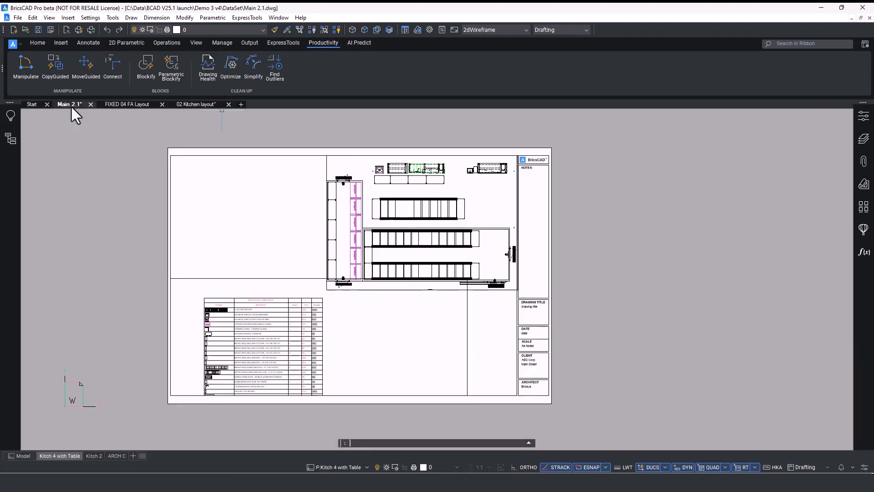
{"action": "left_click", "coordinate": [326, 168]}
{"action": "left_click", "coordinate": [501, 469]}
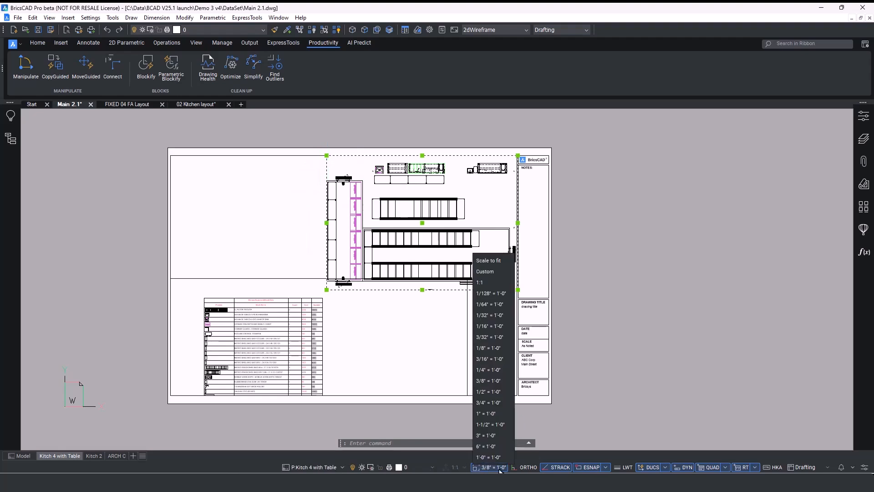
{"action": "left_click", "coordinate": [483, 369]}
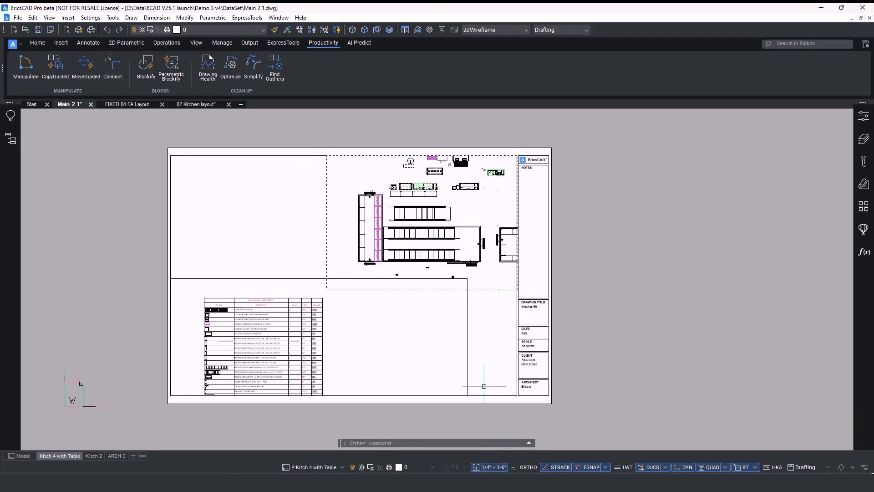
{"action": "left_click", "coordinate": [501, 468]}
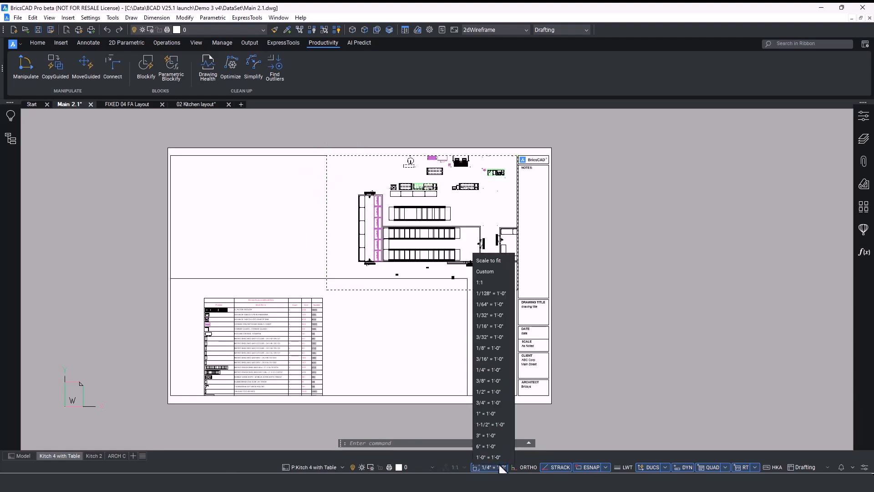
{"action": "left_click", "coordinate": [483, 381]}
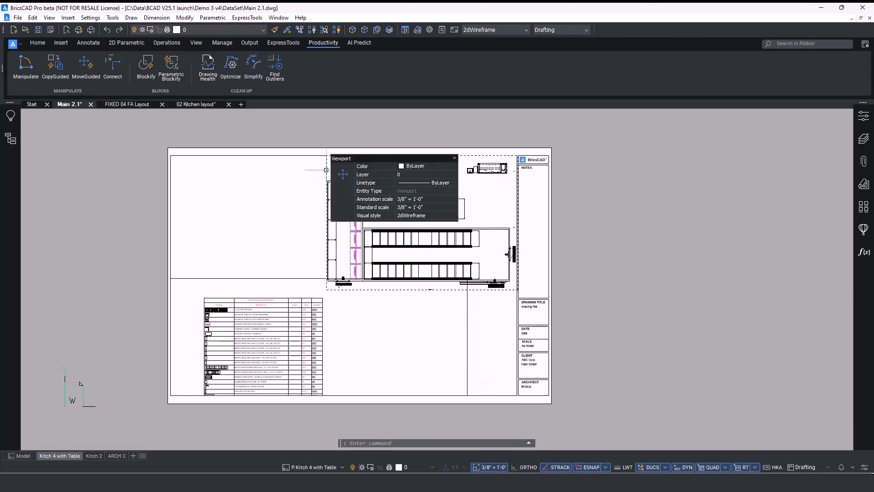
Review the kitchen viewport's standard scale options in its rollover properties, and dismiss them without a change.
{"action": "left_click", "coordinate": [438, 206]}
{"action": "left_click", "coordinate": [438, 207]}
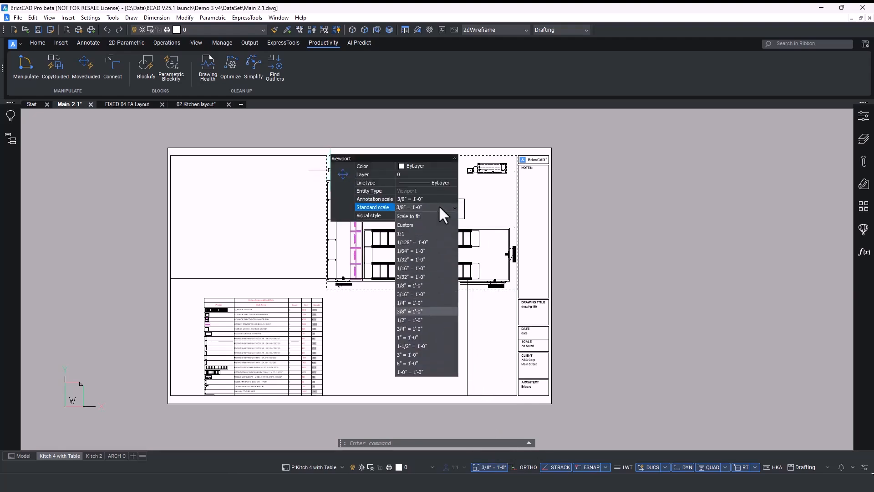
{"action": "key", "text": "Escape"}
{"action": "key", "text": "Escape"}
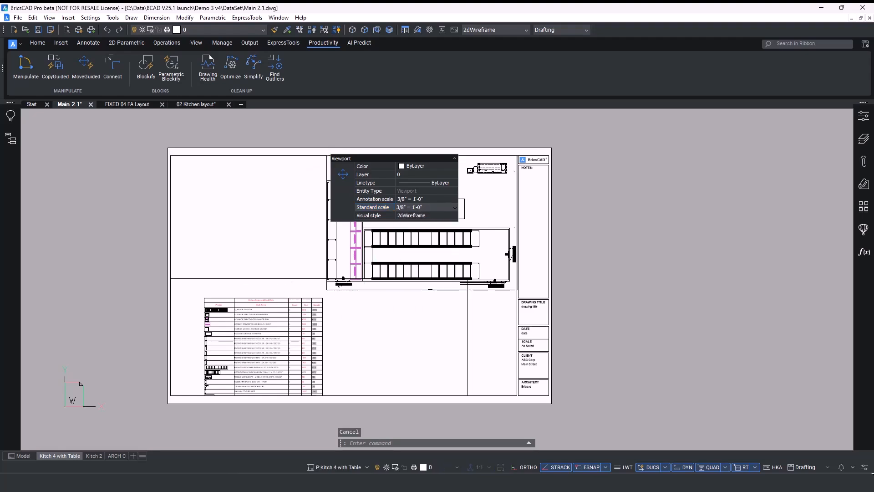
{"action": "key", "text": "Escape"}
{"action": "key", "text": "Escape"}
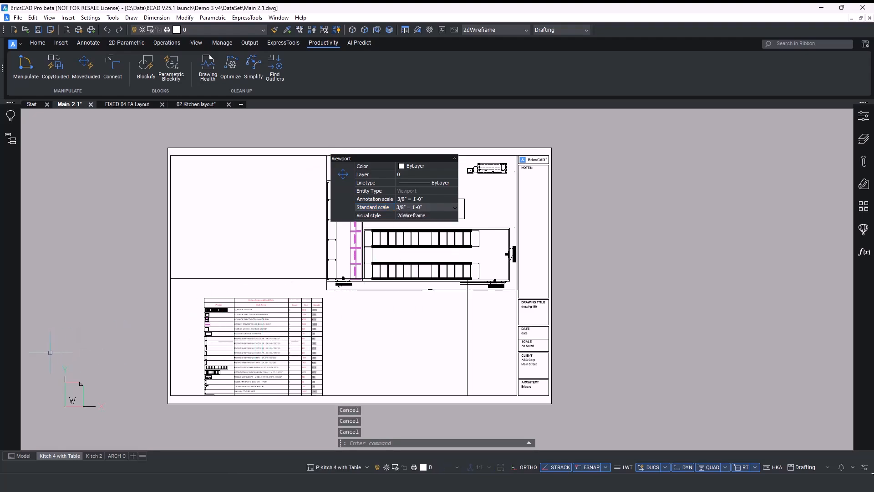
{"action": "key", "text": "Escape"}
{"action": "left_click", "coordinate": [50, 353]}
{"action": "key", "text": "Escape"}
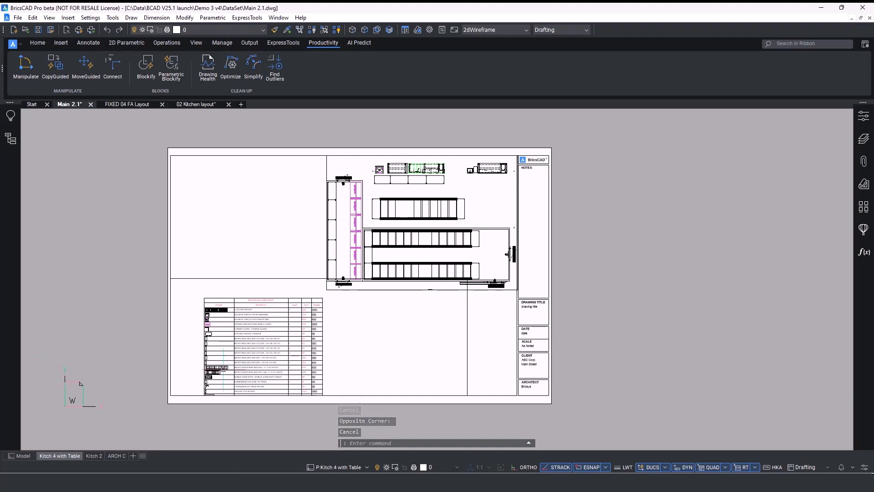
Return to the 02 Kitchen layout drawing and restore the saved view Table final.
{"action": "left_click", "coordinate": [195, 103]}
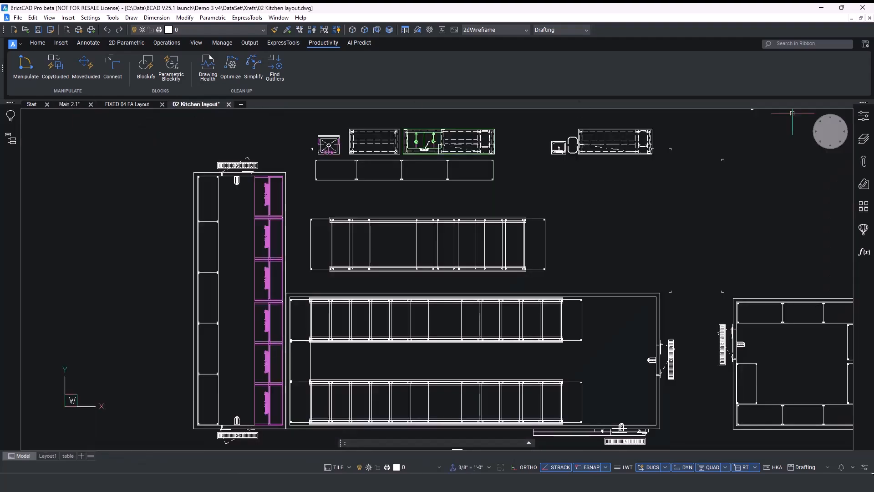
{"action": "right_click", "coordinate": [830, 134]}
{"action": "mouse_move", "coordinate": [805, 142]}
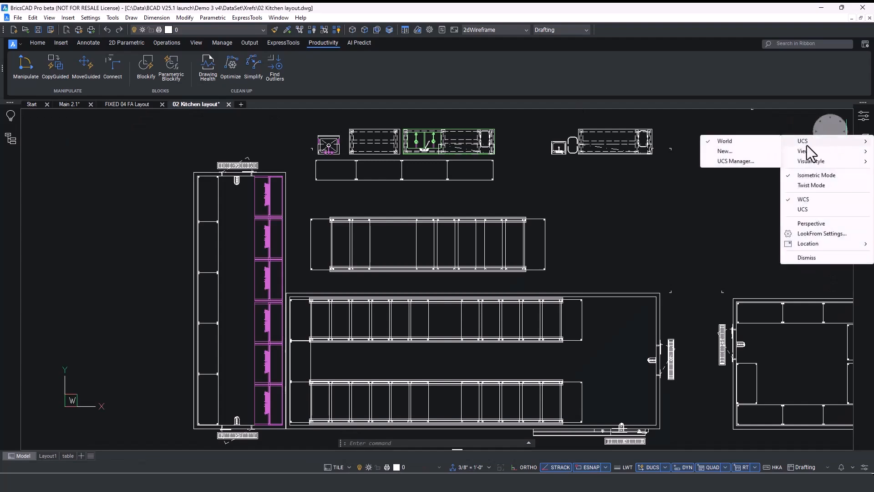
{"action": "left_click", "coordinate": [729, 191]}
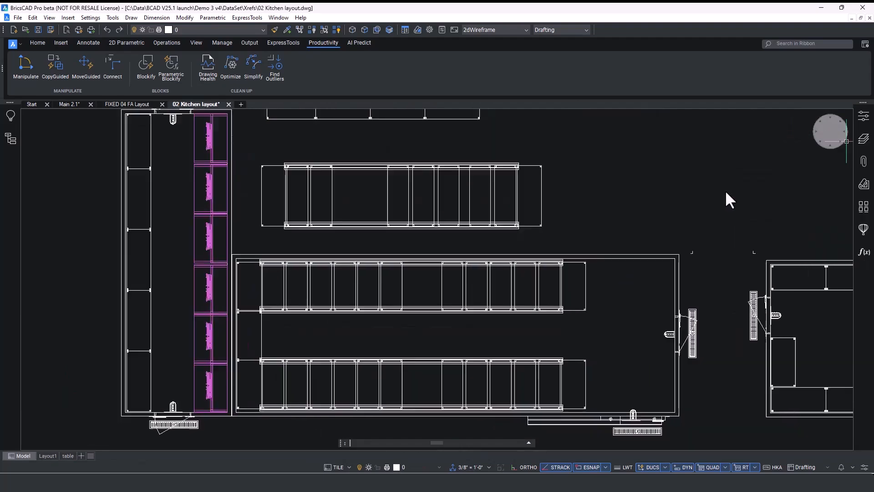
{"action": "scroll", "coordinate": [418, 303], "scroll_direction": "down", "scroll_amount": 5}
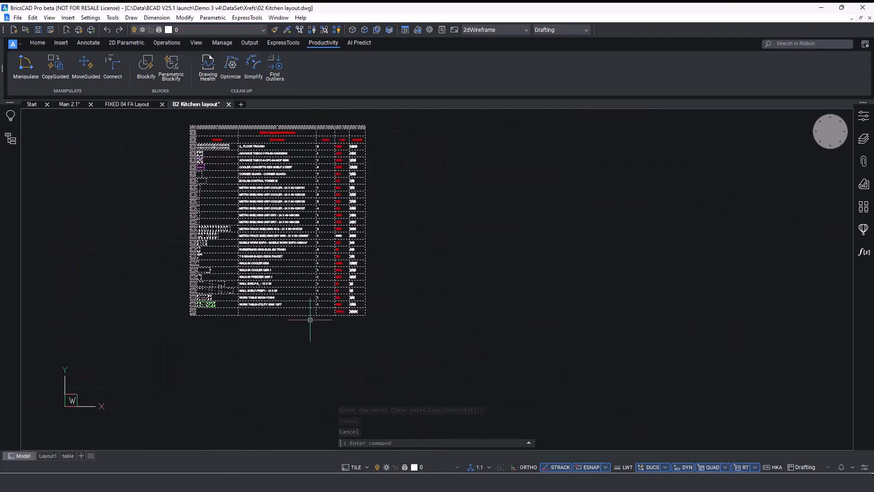
Shorten the Kitchen Equipment Block Data table to a break height of about 7 1/2", splitting it into two side-by-side parts after row 16.
{"action": "left_click", "coordinate": [331, 346]}
{"action": "left_click", "coordinate": [324, 345]}
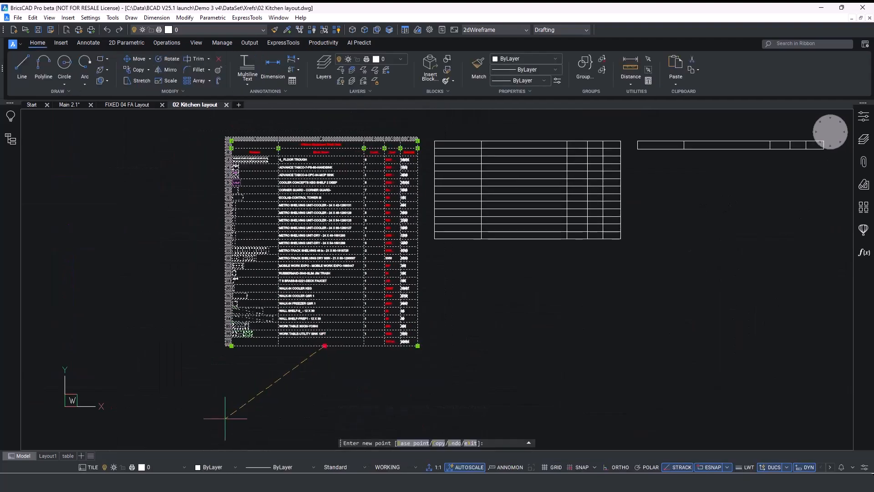
{"action": "left_click", "coordinate": [245, 412]}
{"action": "scroll", "coordinate": [436, 171], "scroll_direction": "up", "scroll_amount": 3}
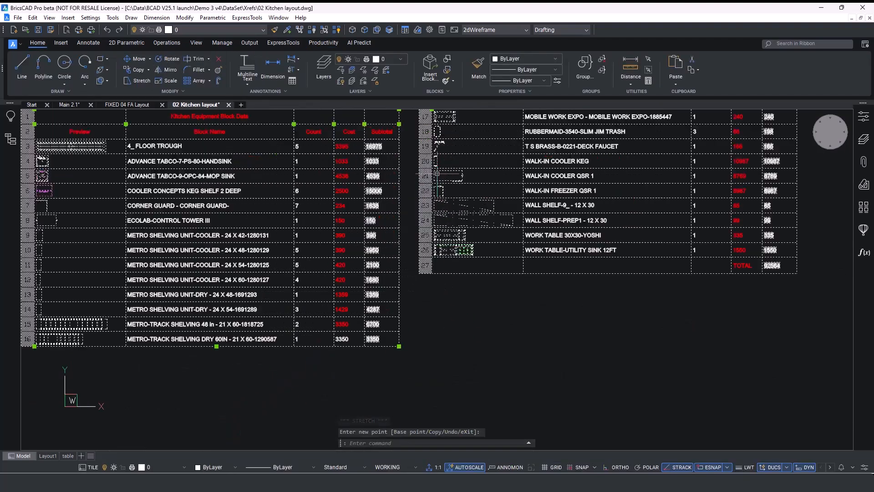
Set the Kitchen Equipment table's break spacing to 0" and turn on repeating top labels for its second part.
{"action": "middle_click_drag", "start_coordinate": [436, 171], "coordinate": [439, 232]}
{"action": "left_click", "coordinate": [863, 116]}
{"action": "left_click", "coordinate": [770, 318]}
{"action": "type", "text": "0"}
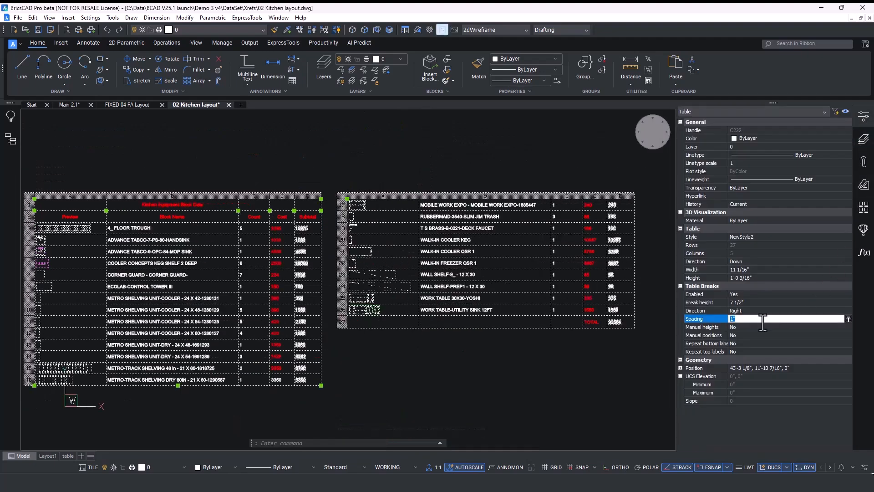
{"action": "key", "text": "Return"}
{"action": "left_click", "coordinate": [763, 351]}
{"action": "left_click", "coordinate": [762, 348]}
{"action": "left_click", "coordinate": [758, 368]}
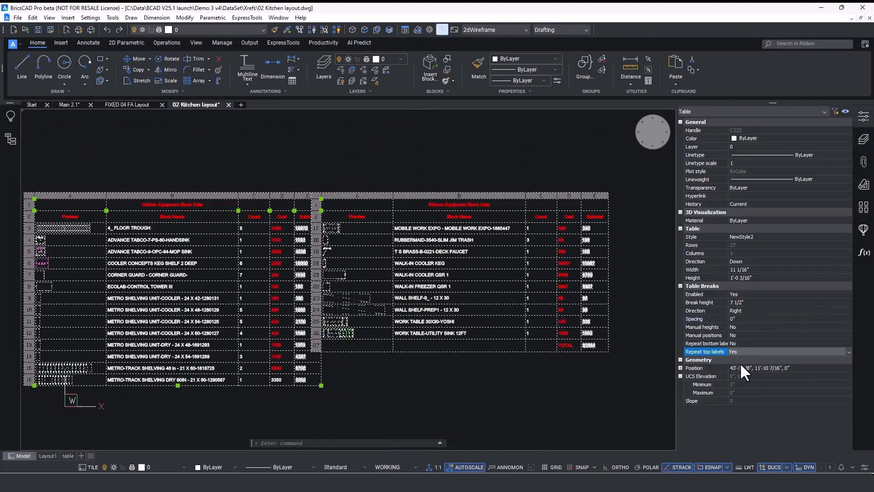
Deselect the table, save the 02 Kitchen layout drawing, and return to the Main 2.1 drawing.
{"action": "key", "text": "Escape"}
{"action": "left_click", "coordinate": [209, 156]}
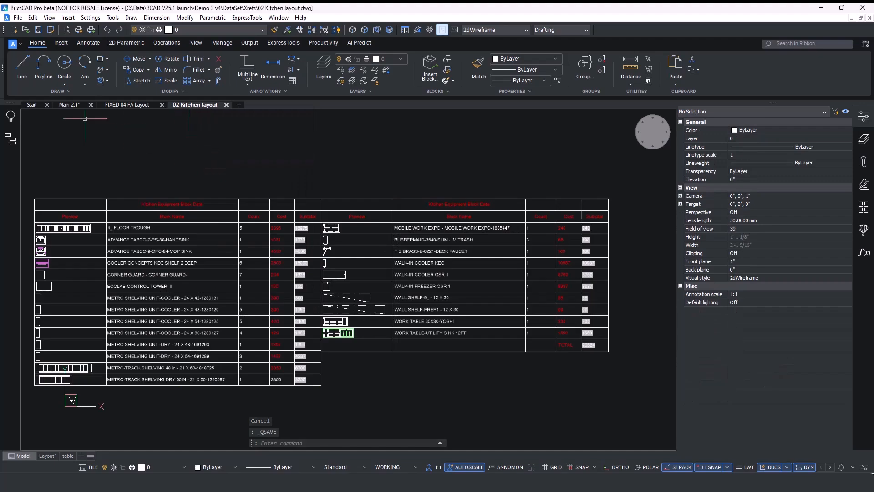
{"action": "left_click", "coordinate": [70, 104]}
{"action": "left_click", "coordinate": [721, 435]}
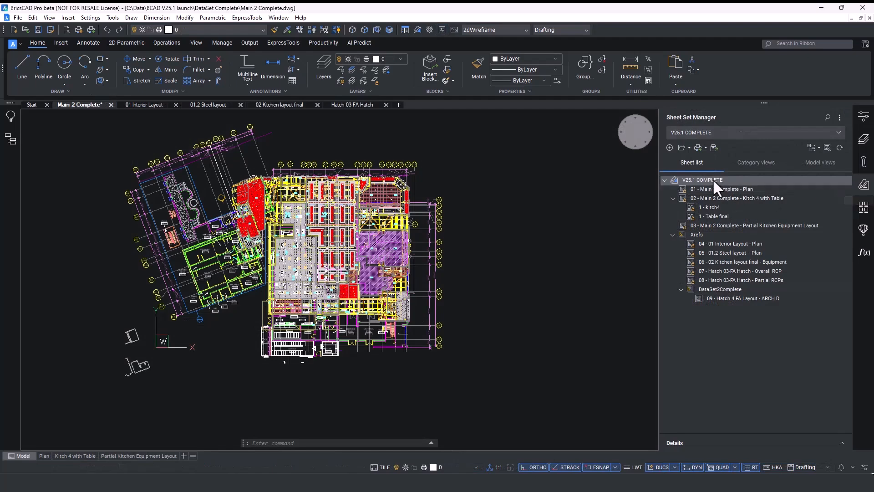
Export the V25.1 COMPLETE sheet set as an eTransmit package, Main 2 Complete.zip, with external references bound using the Bind option.
{"action": "right_click", "coordinate": [712, 179]}
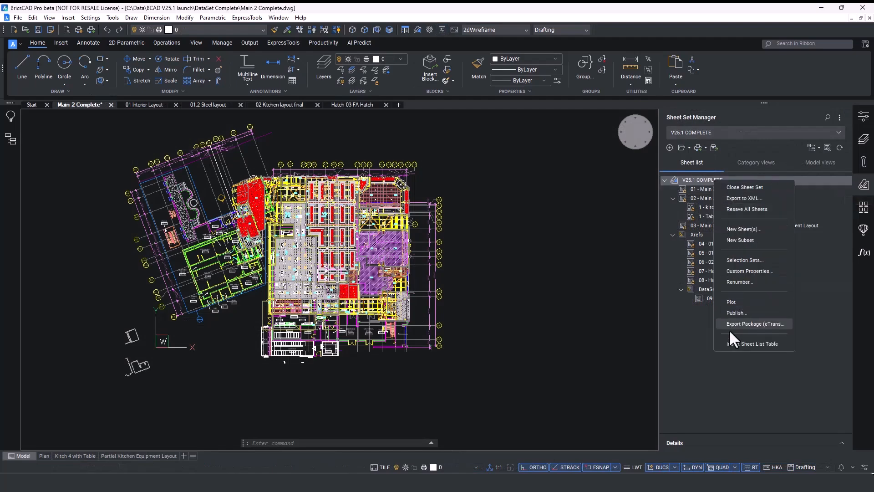
{"action": "left_click", "coordinate": [771, 324]}
{"action": "left_click", "coordinate": [464, 422]}
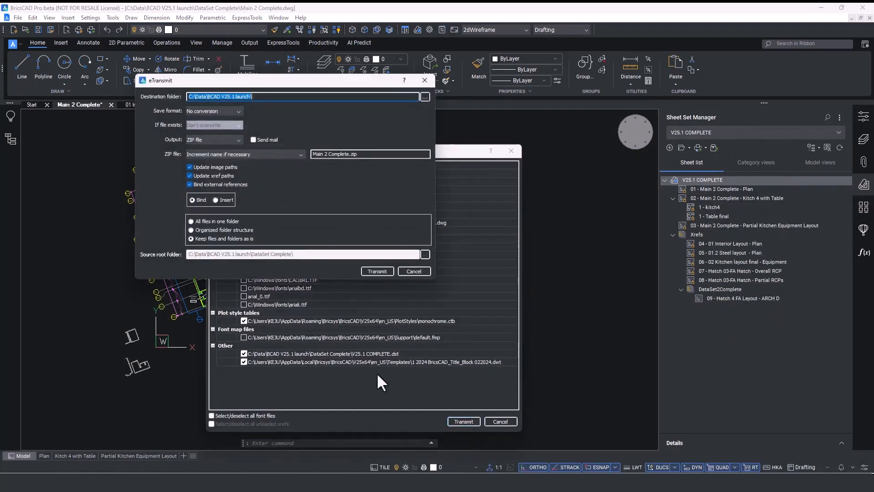
{"action": "left_click", "coordinate": [218, 184]}
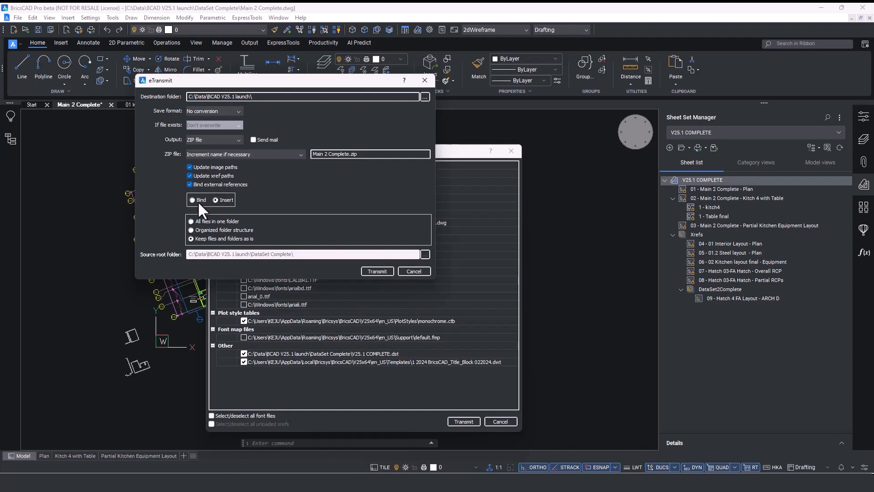
{"action": "left_click", "coordinate": [375, 272]}
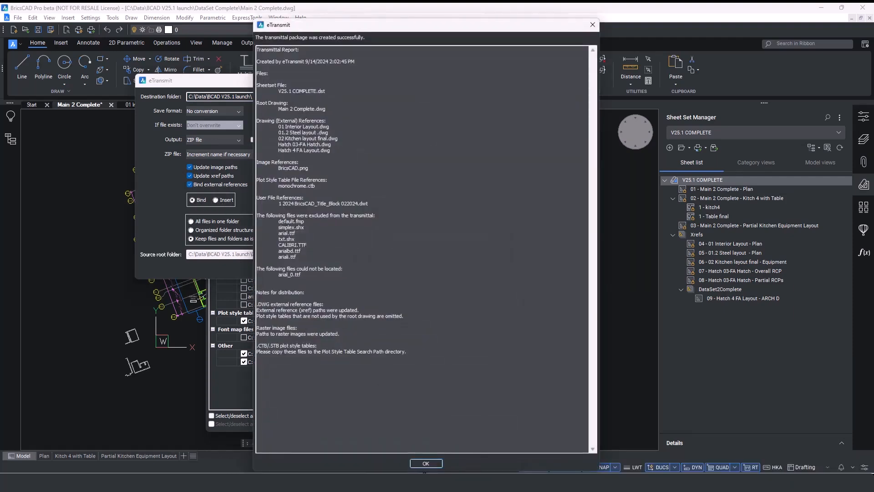
{"action": "left_click", "coordinate": [425, 464]}
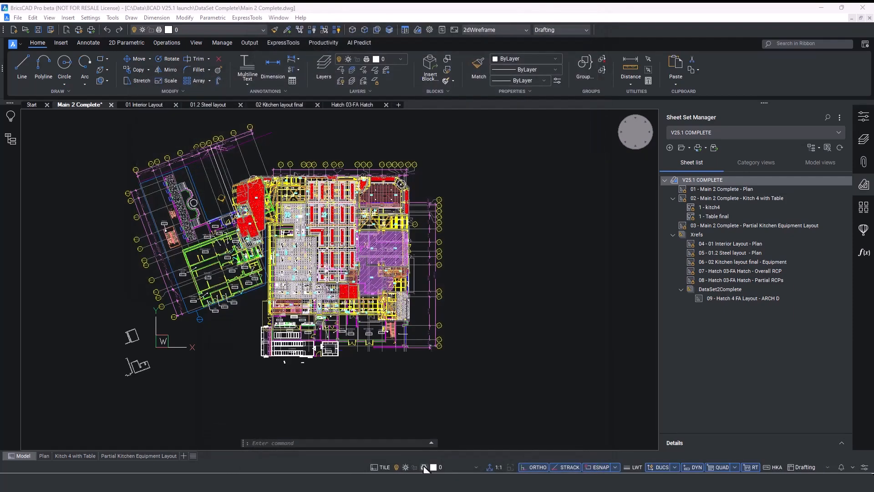
Publish the V25.1 COMPLETE sheet set to the PDF Main 2 Complete.pdf.
{"action": "right_click", "coordinate": [707, 180]}
{"action": "left_click", "coordinate": [733, 314]}
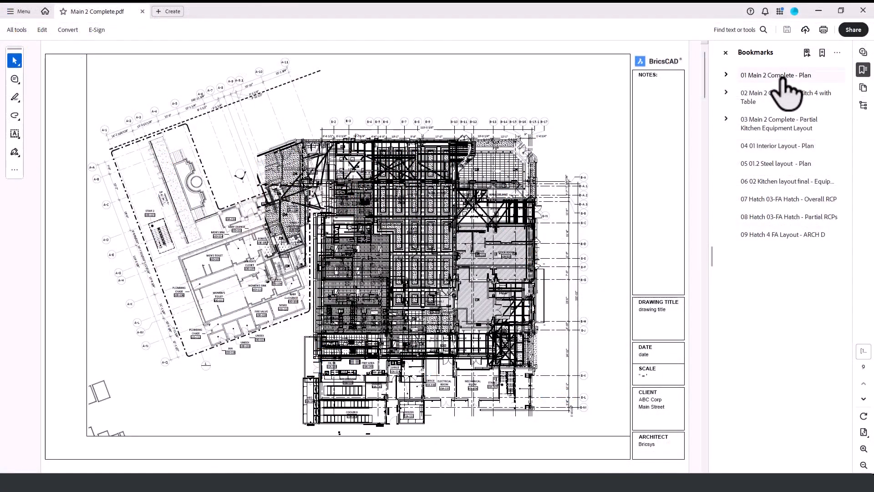
Examine the published sheets in Main 2 Complete.pdf through their bookmarks, from 01 Main 2 Complete - Plan to 09 Hatch 4 FA Layout - ARCH D.
{"action": "left_click", "coordinate": [783, 78]}
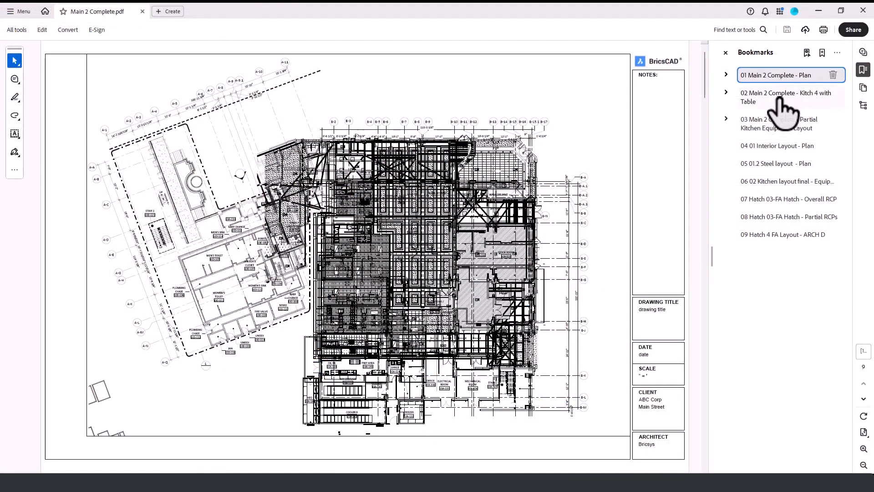
{"action": "left_click", "coordinate": [780, 101]}
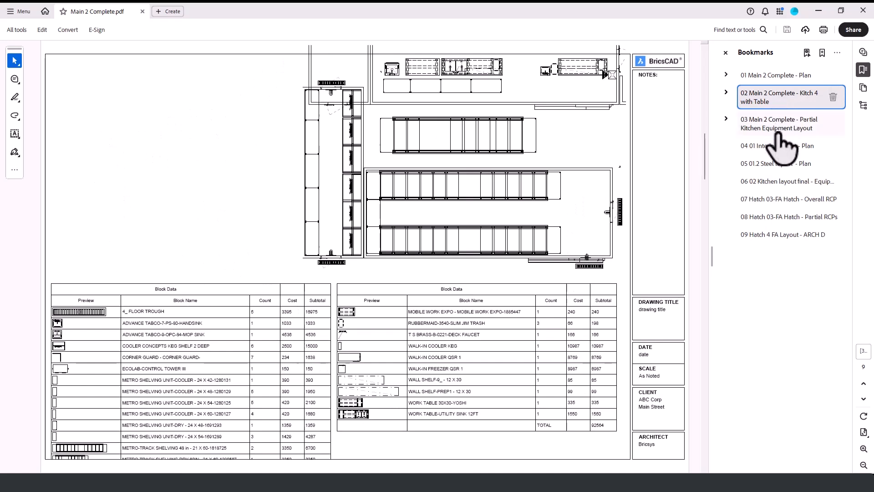
{"action": "left_click", "coordinate": [780, 123]}
{"action": "left_click", "coordinate": [779, 147]}
{"action": "left_click", "coordinate": [779, 163]}
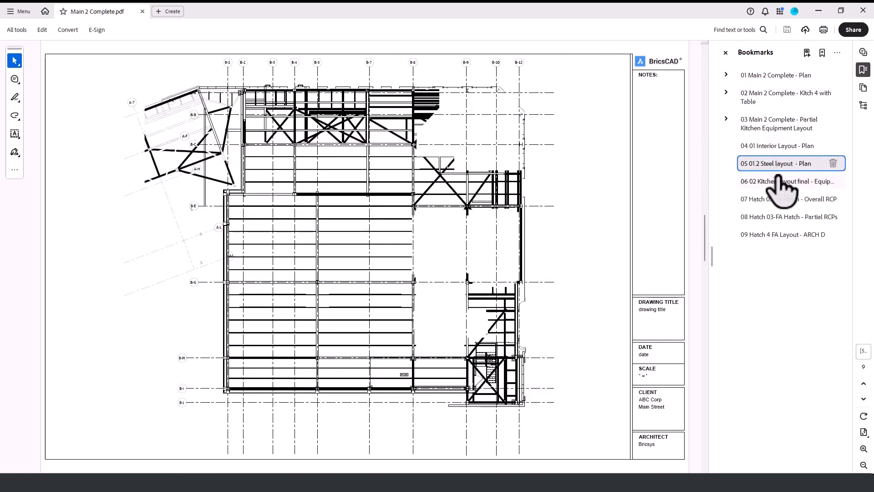
{"action": "left_click", "coordinate": [776, 217]}
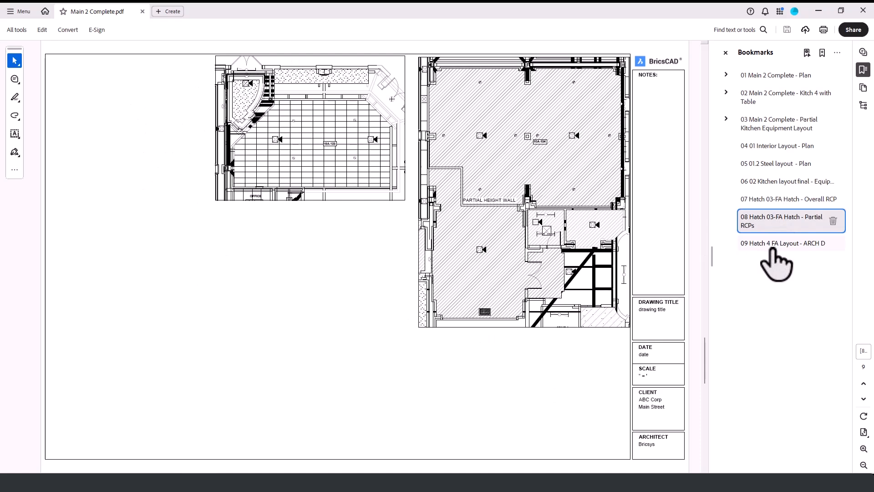
{"action": "left_click", "coordinate": [776, 235]}
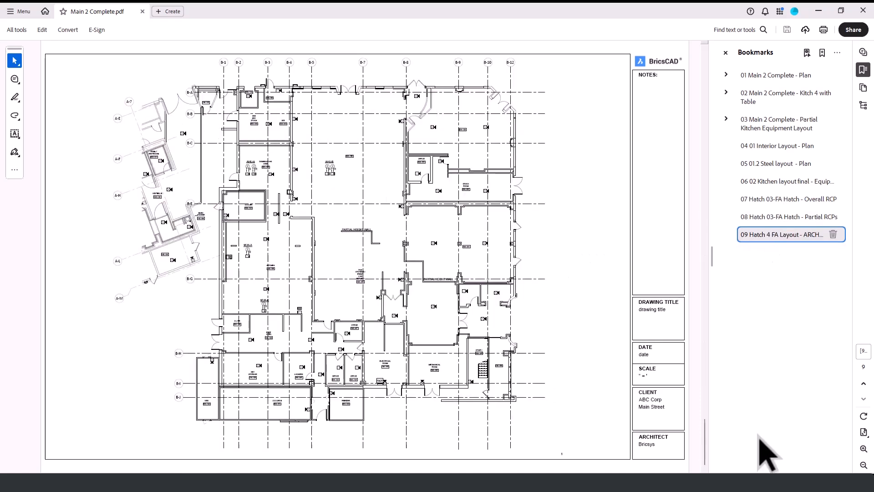